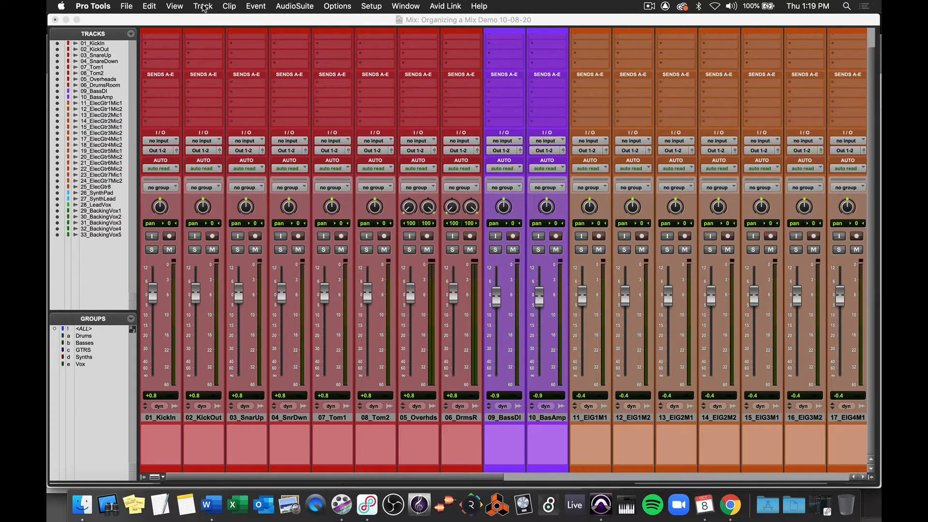
Step: Create a new stereo Aux Input track named Drums Submix and move it just below 06_DrumsRoom in the track list
{"action": "left_click", "coordinate": [203, 7]}
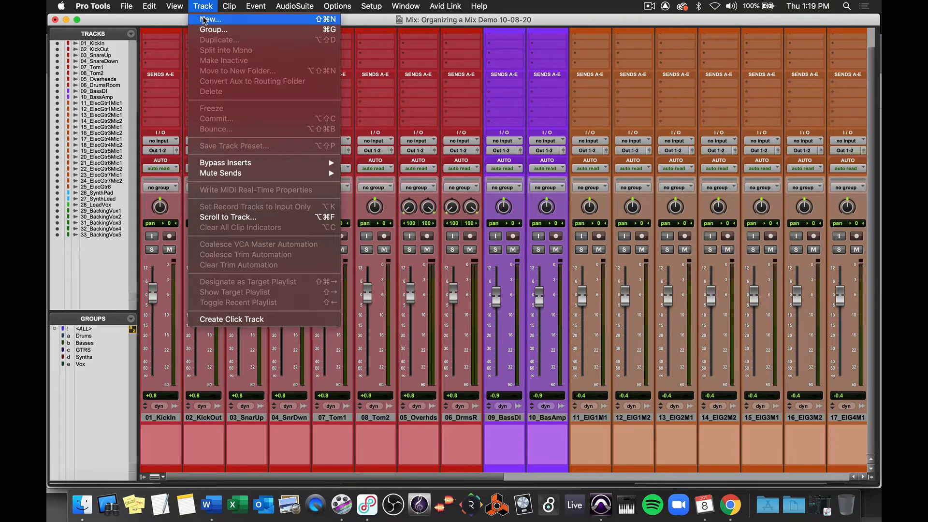
{"action": "left_click", "coordinate": [204, 20]}
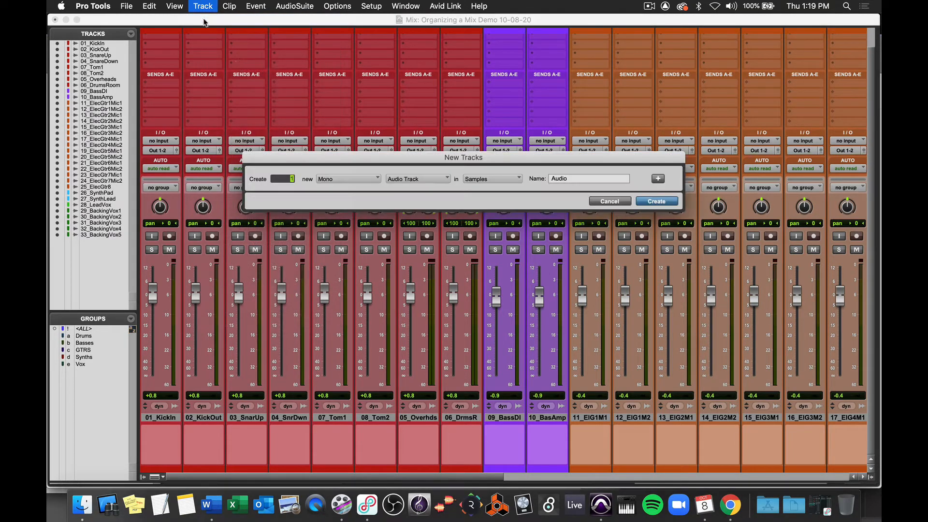
{"action": "left_click", "coordinate": [363, 179]}
{"action": "left_click", "coordinate": [366, 192]}
{"action": "left_click", "coordinate": [402, 179]}
{"action": "left_click", "coordinate": [403, 193]}
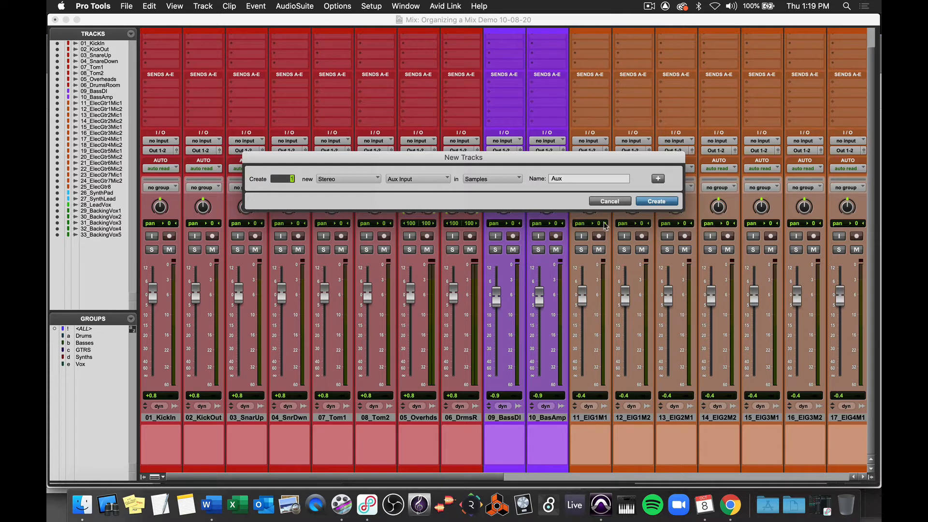
{"action": "double_click", "coordinate": [571, 179]}
{"action": "type", "text": "Drums Submix"}
{"action": "key", "text": "Return"}
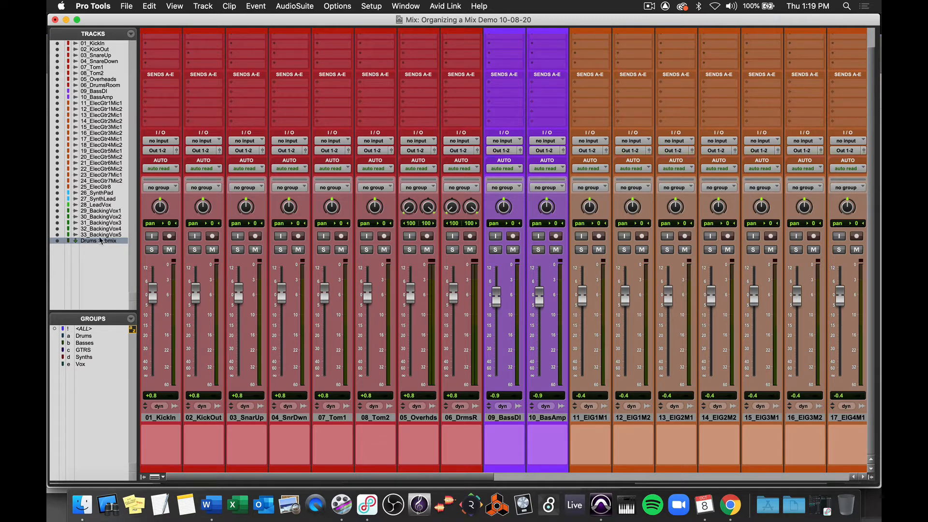
{"action": "left_click_drag", "start_coordinate": [100, 241], "coordinate": [95, 91]}
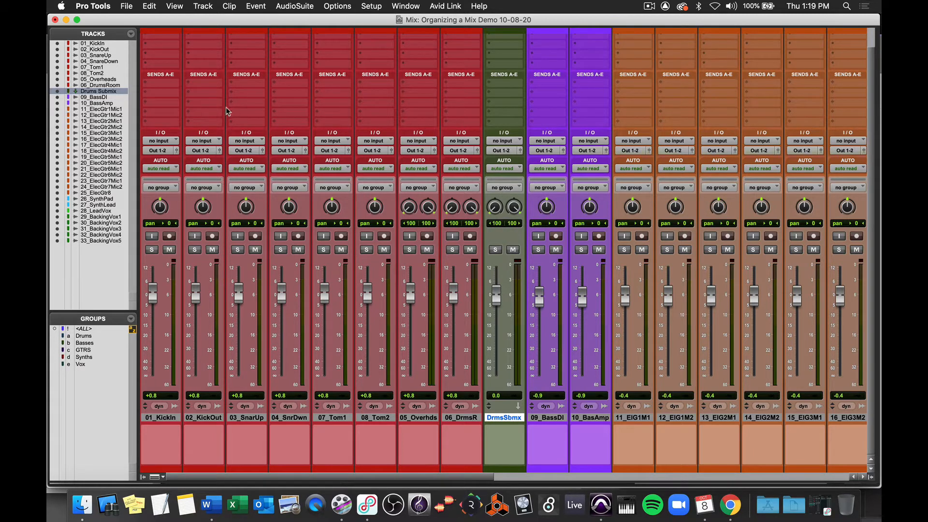
{"action": "left_click", "coordinate": [161, 85]}
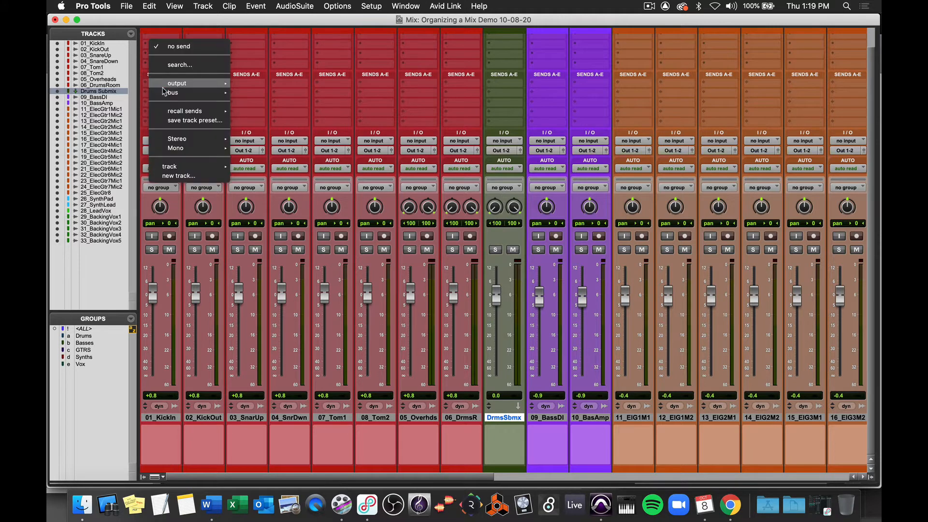
{"action": "mouse_move", "coordinate": [200, 165]}
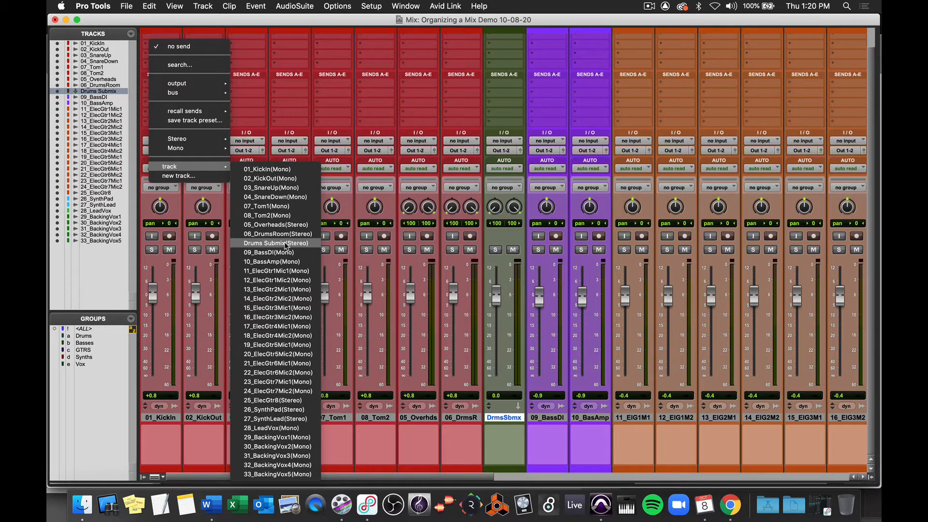
{"action": "left_click", "coordinate": [295, 87]}
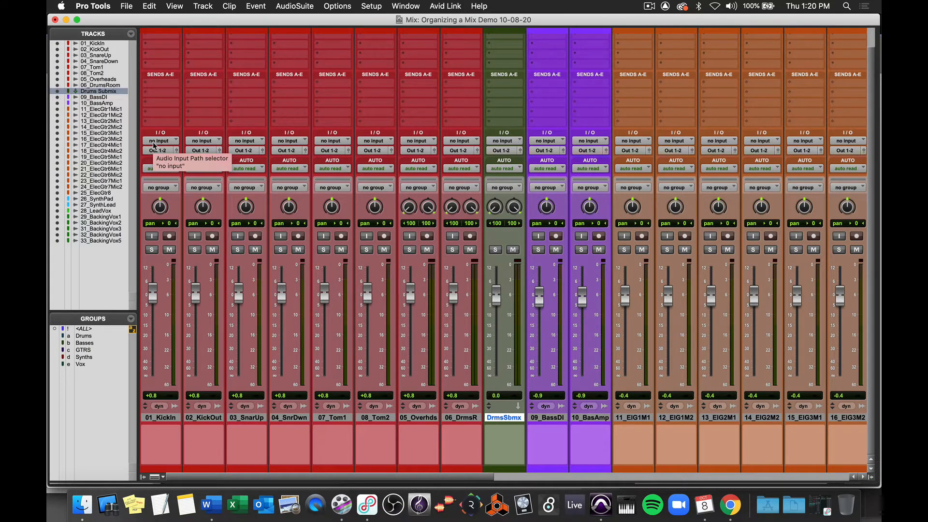
{"action": "key", "text": "super+equal"}
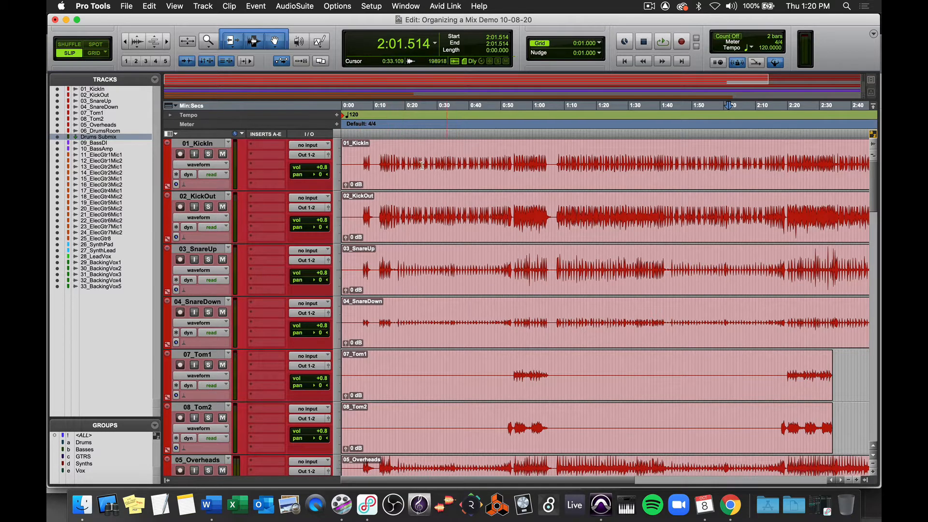
{"action": "key", "text": "super+equal"}
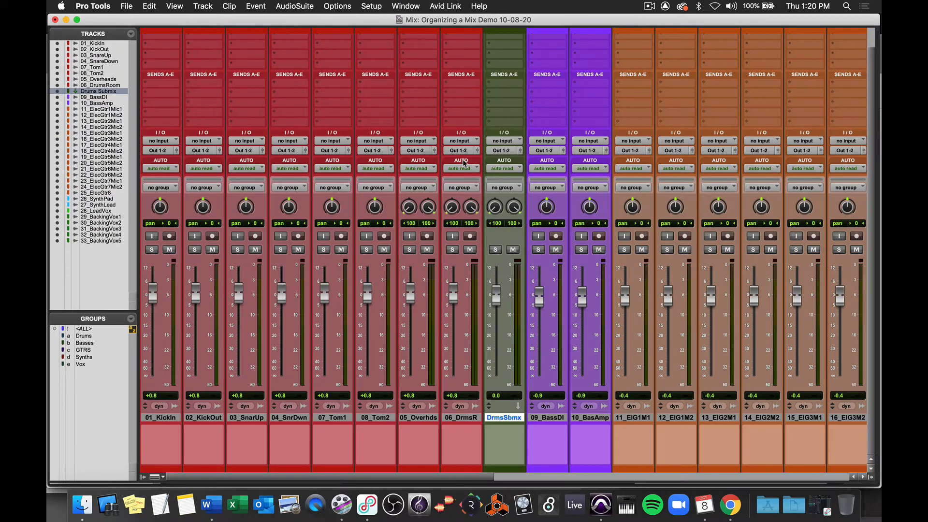
Step: Route the outputs of 01_KickIn, 02_KickOut and 03_SnareUp to the Drums Submix track
{"action": "left_click", "coordinate": [157, 151]}
{"action": "mouse_move", "coordinate": [157, 154]}
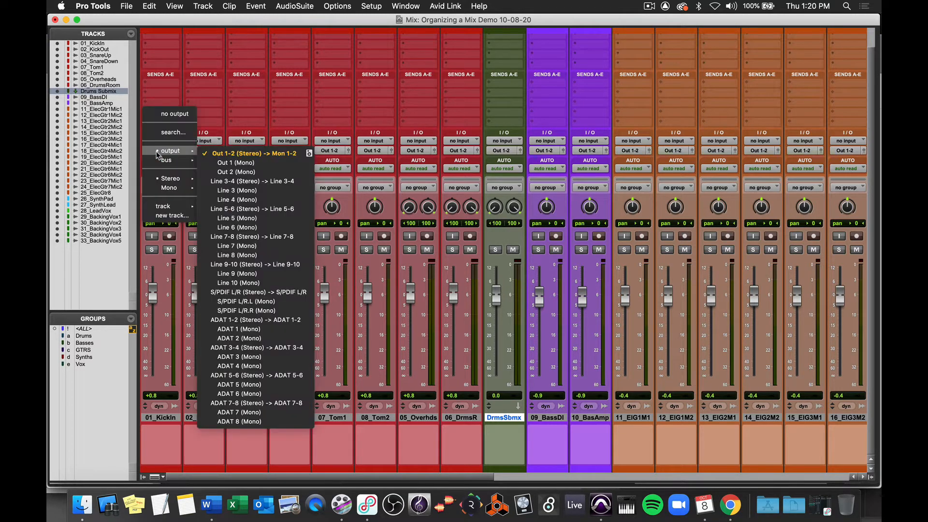
{"action": "mouse_move", "coordinate": [186, 205]}
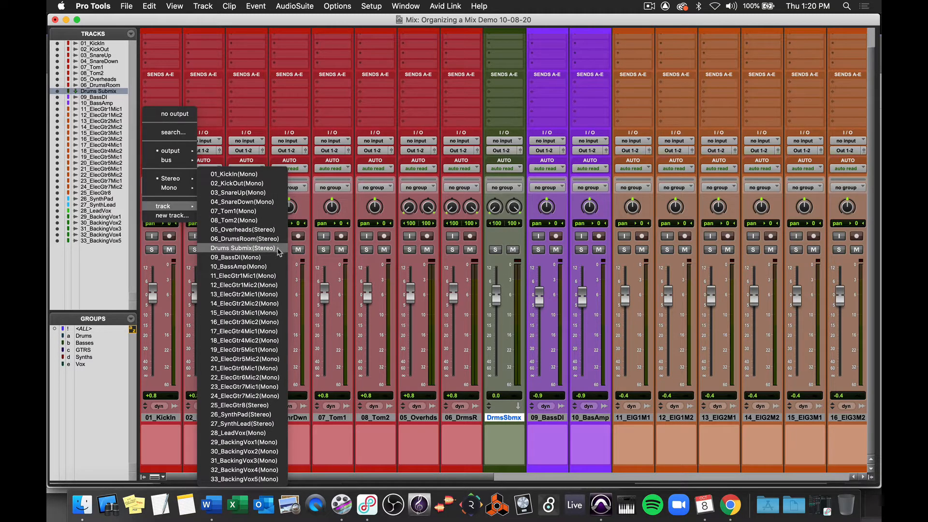
{"action": "left_click", "coordinate": [278, 249]}
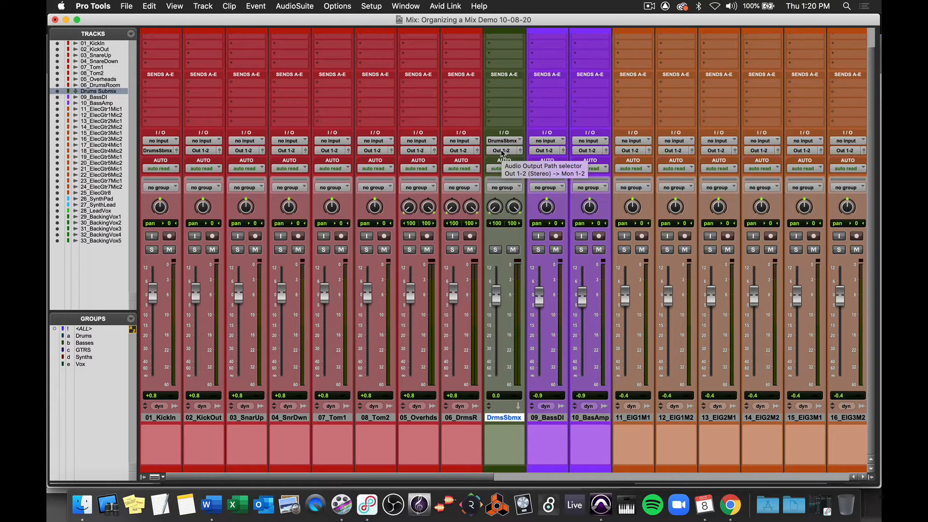
{"action": "left_click", "coordinate": [198, 152]}
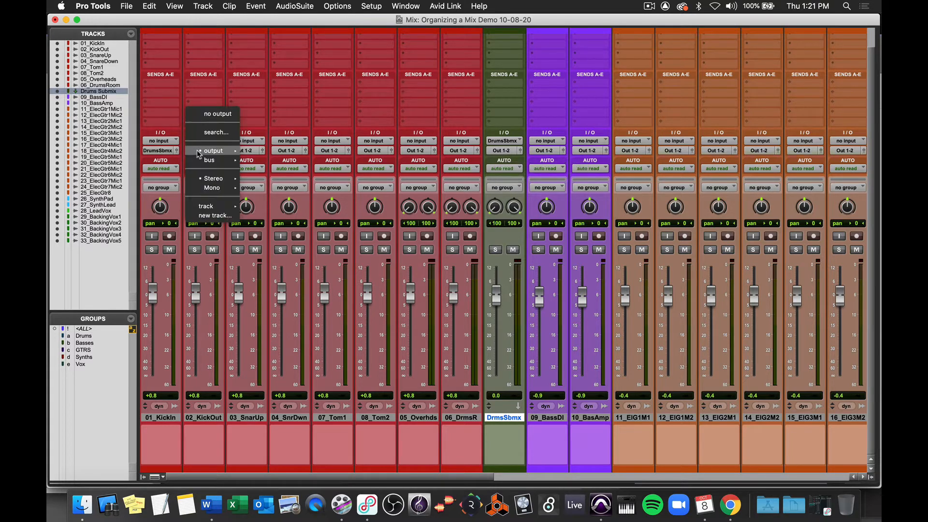
{"action": "mouse_move", "coordinate": [225, 195]}
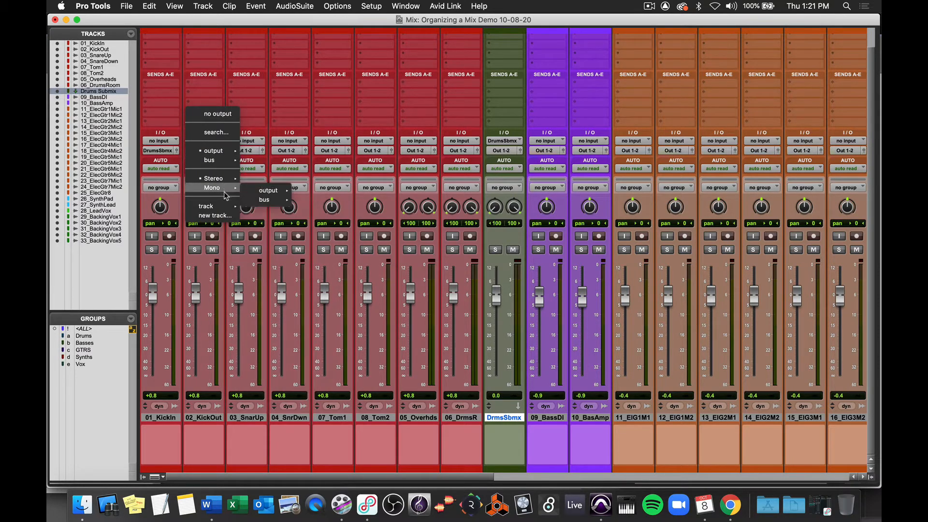
{"action": "left_click", "coordinate": [296, 249]}
{"action": "left_click", "coordinate": [243, 152]}
{"action": "mouse_move", "coordinate": [261, 206]}
{"action": "left_click", "coordinate": [334, 249]}
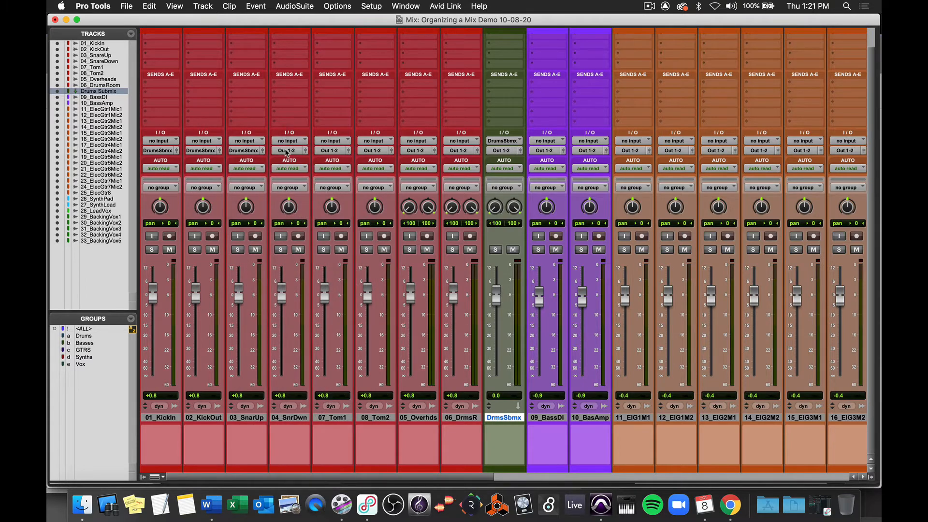
Step: Route the outputs of 04_SnrDwn, 07_Tom1, 08_Tom2, 05_Overheads and 06_DrumsRoom to the Drums Submix track
{"action": "left_click", "coordinate": [287, 151]}
{"action": "left_click", "coordinate": [377, 249]}
{"action": "left_click", "coordinate": [330, 151]}
{"action": "left_click", "coordinate": [420, 249]}
{"action": "left_click", "coordinate": [373, 152]}
{"action": "left_click", "coordinate": [464, 249]}
{"action": "left_click", "coordinate": [411, 151]}
{"action": "left_click", "coordinate": [502, 249]}
{"action": "left_click", "coordinate": [454, 151]}
{"action": "left_click", "coordinate": [544, 249]}
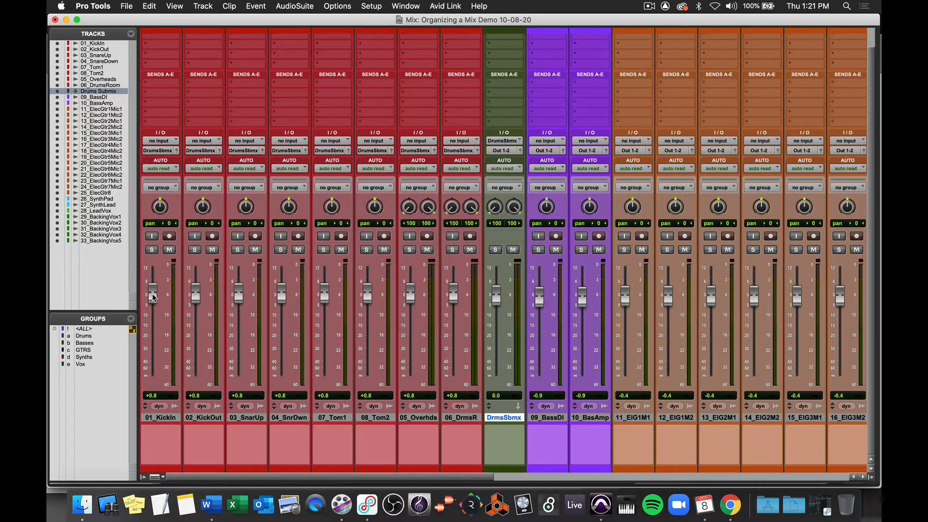
Step: Set rough fader levels on the individual drum tracks
{"action": "left_click_drag", "start_coordinate": [154, 297], "coordinate": [196, 308]}
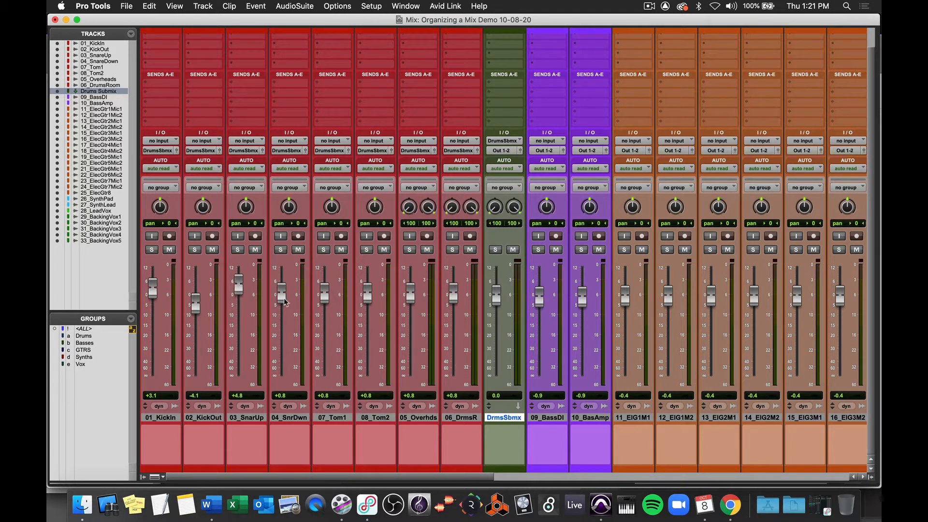
{"action": "left_click_drag", "start_coordinate": [283, 298], "coordinate": [324, 326]}
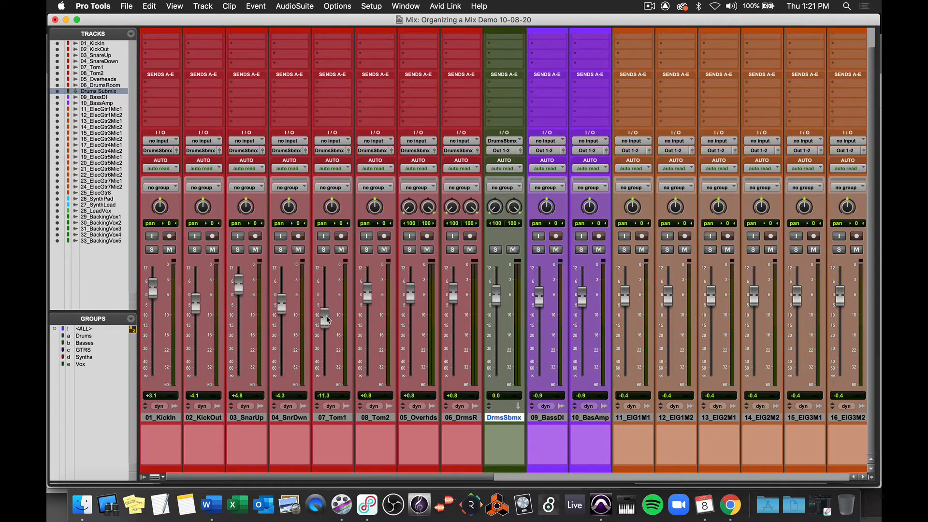
{"action": "left_click_drag", "start_coordinate": [368, 295], "coordinate": [485, 299]}
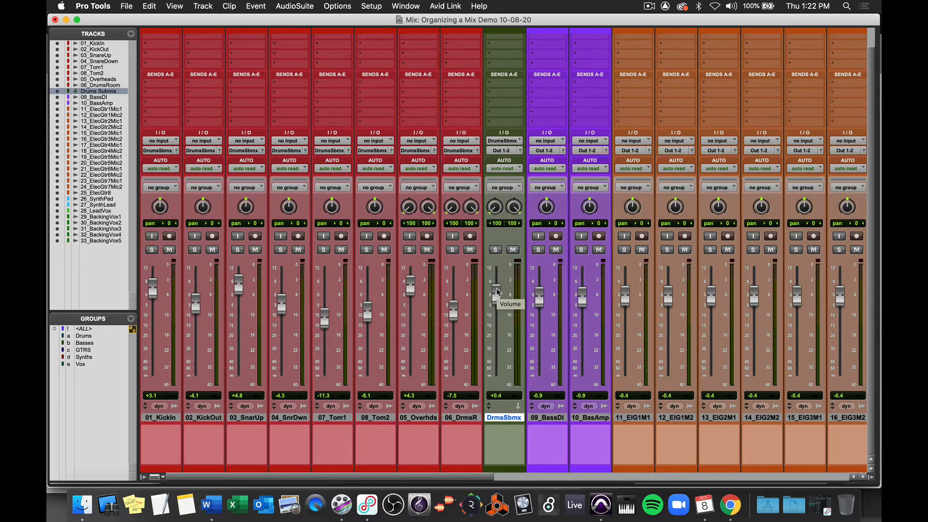
Step: Activate the Drums group and solo all the drum tracks together
{"action": "left_click", "coordinate": [87, 337]}
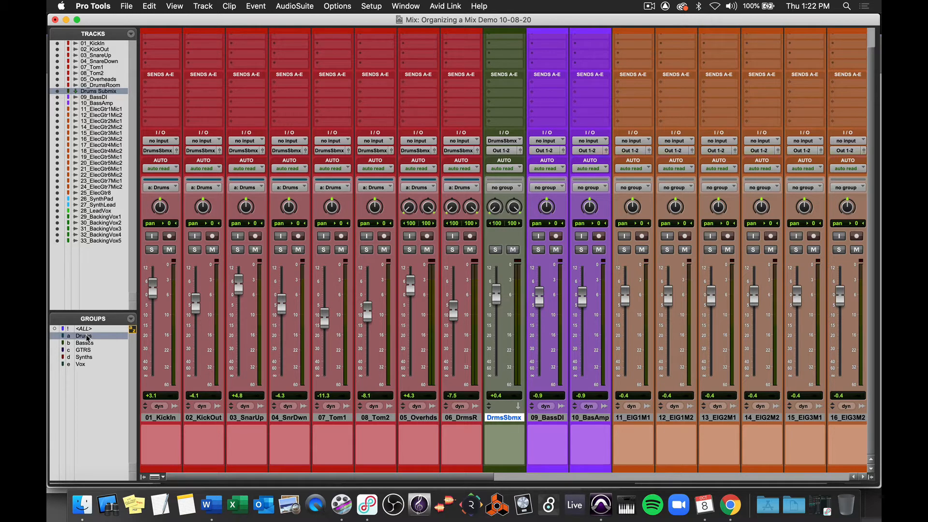
{"action": "left_click", "coordinate": [152, 251]}
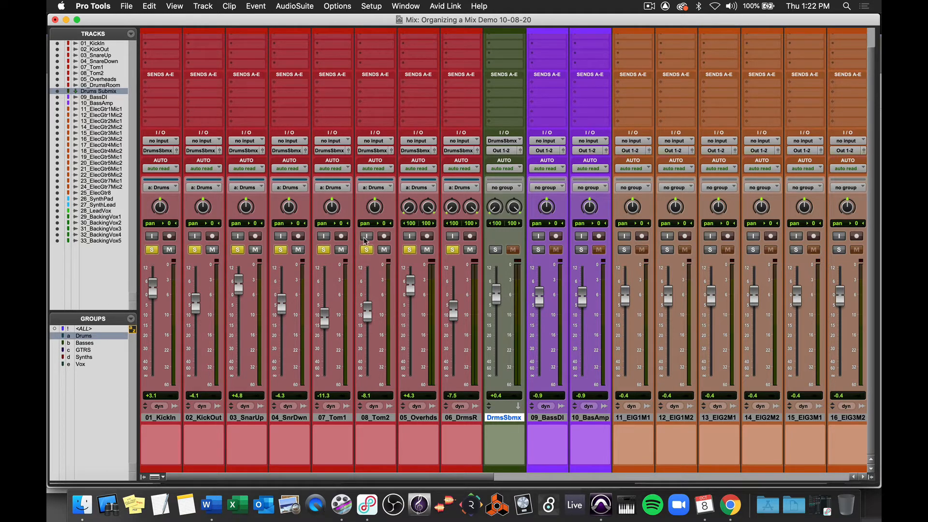
Step: Play the session and lower the Drums Submix fader to about -10.2 dB
{"action": "key", "text": "space"}
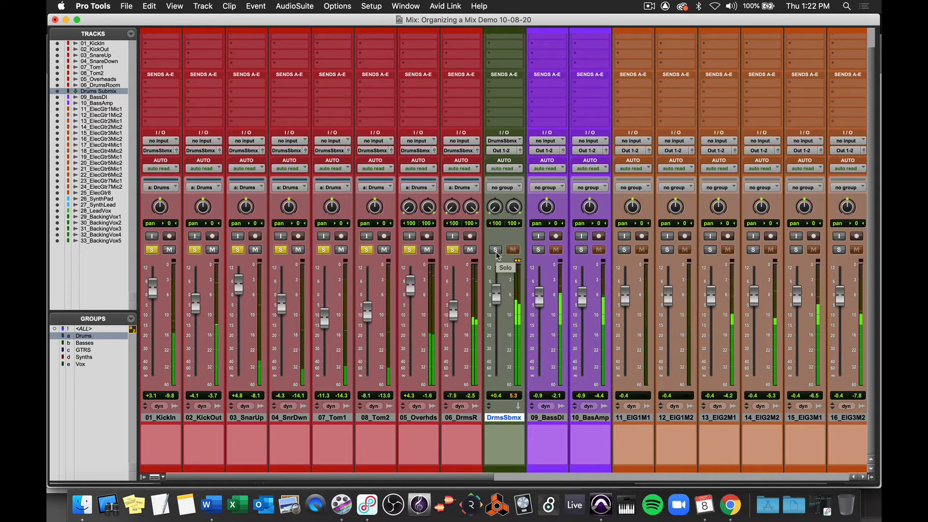
{"action": "left_click", "coordinate": [496, 250], "text": "super"}
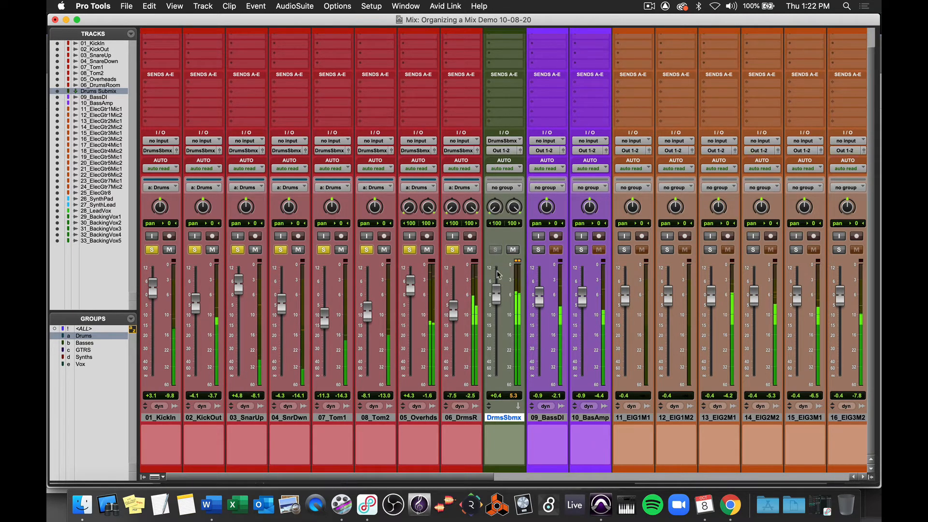
{"action": "left_click_drag", "start_coordinate": [498, 299], "coordinate": [497, 320]}
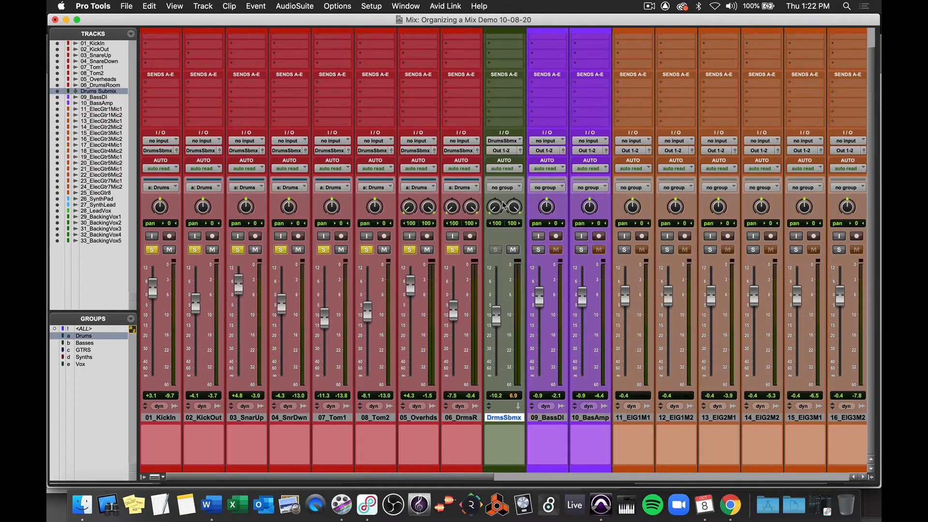
Step: Insert the BF-76 (stereo) dynamics plug-in on the Drums Submix track
{"action": "scroll", "coordinate": [502, 211], "scroll_direction": "up", "scroll_amount": 2}
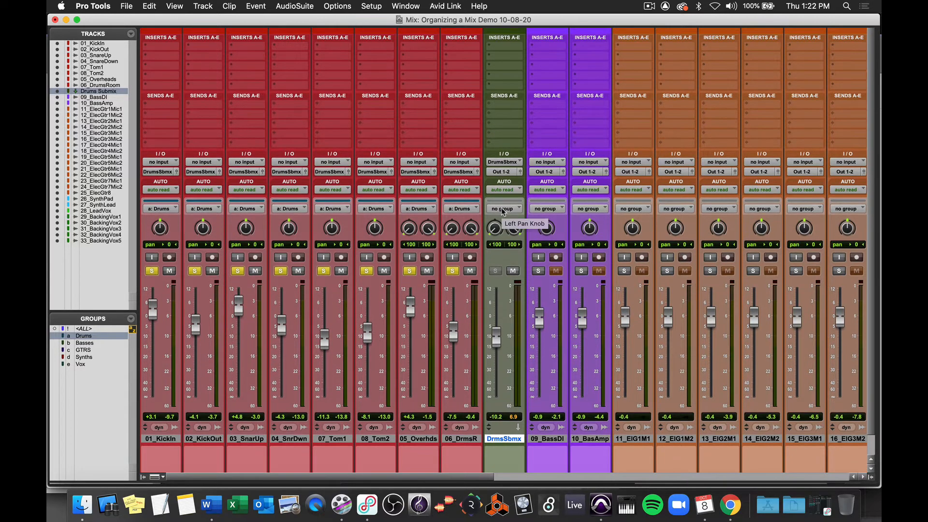
{"action": "left_click", "coordinate": [501, 48]}
{"action": "mouse_move", "coordinate": [540, 47]}
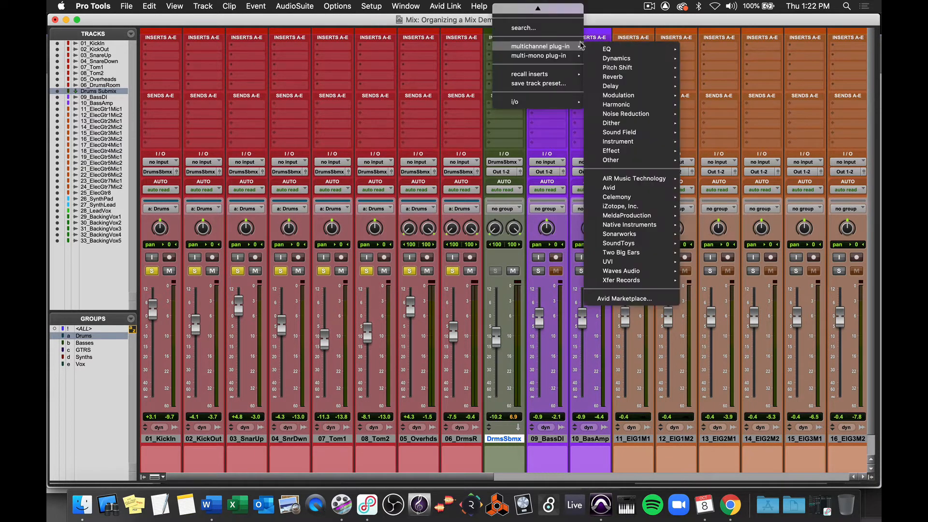
{"action": "mouse_move", "coordinate": [617, 58]}
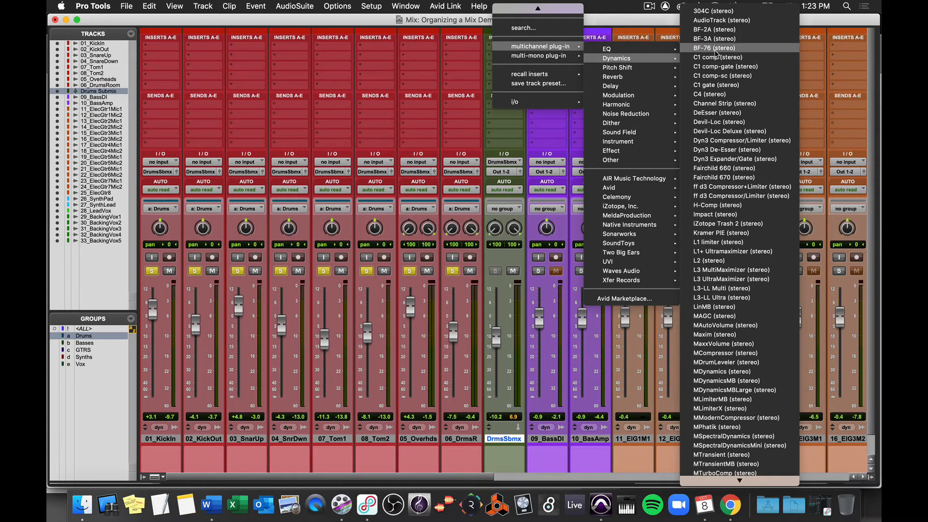
{"action": "left_click", "coordinate": [717, 52]}
Step: Adjust the BF-76 input knob and close the plug-in window
{"action": "left_click_drag", "start_coordinate": [395, 60], "coordinate": [723, 68]}
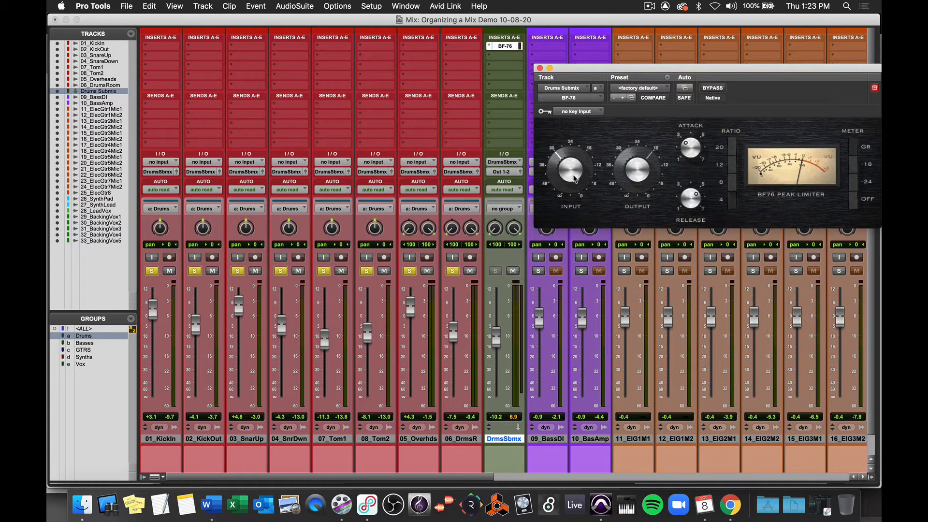
{"action": "mouse_move", "coordinate": [576, 179]}
{"action": "left_mouse_down"}
{"action": "mouse_move", "coordinate": [560, 157]}
{"action": "mouse_move", "coordinate": [562, 169]}
{"action": "left_mouse_up"}
{"action": "left_click", "coordinate": [540, 68]}
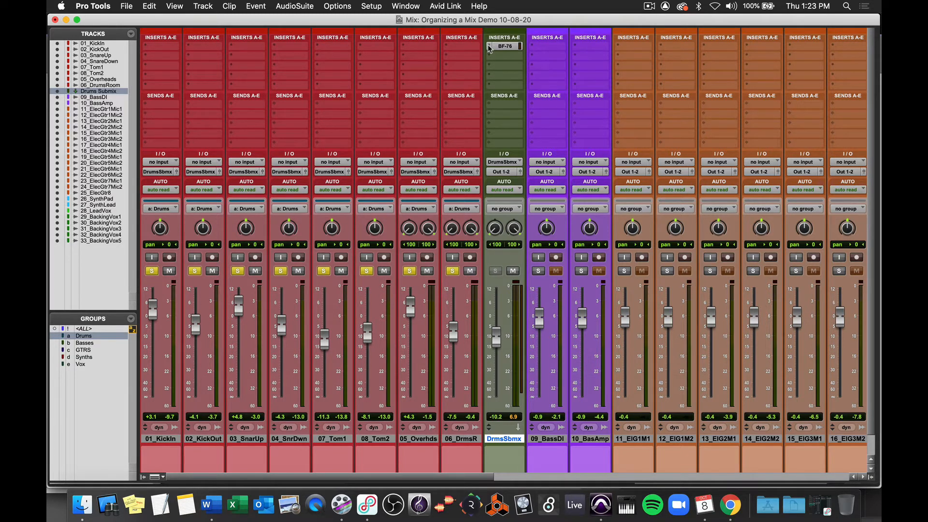
Step: Unsolo the drums and create a new stereo Aux Input track named GTRS Submix after 25_ElcGtr8
{"action": "left_click", "coordinate": [450, 272]}
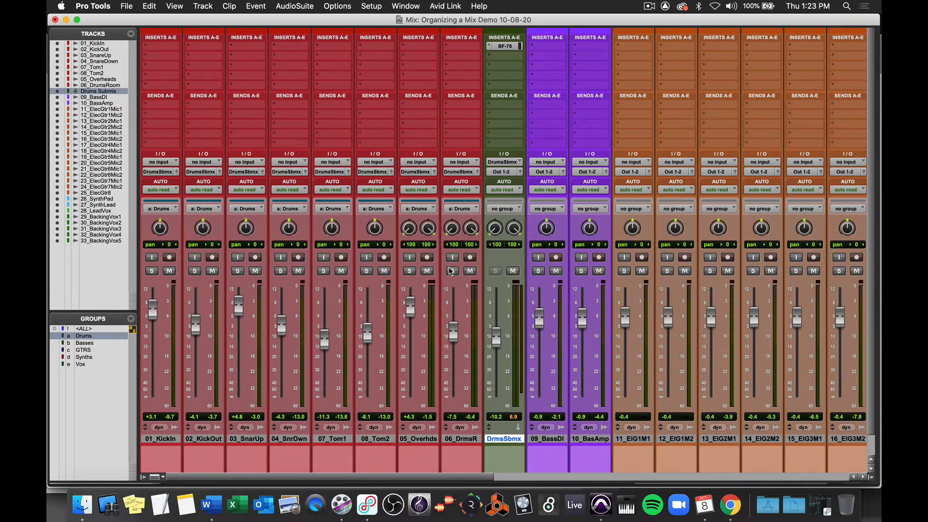
{"action": "scroll", "coordinate": [516, 271], "scroll_direction": "right", "scroll_amount": 3}
{"action": "scroll", "coordinate": [517, 271], "scroll_direction": "right", "scroll_amount": 10}
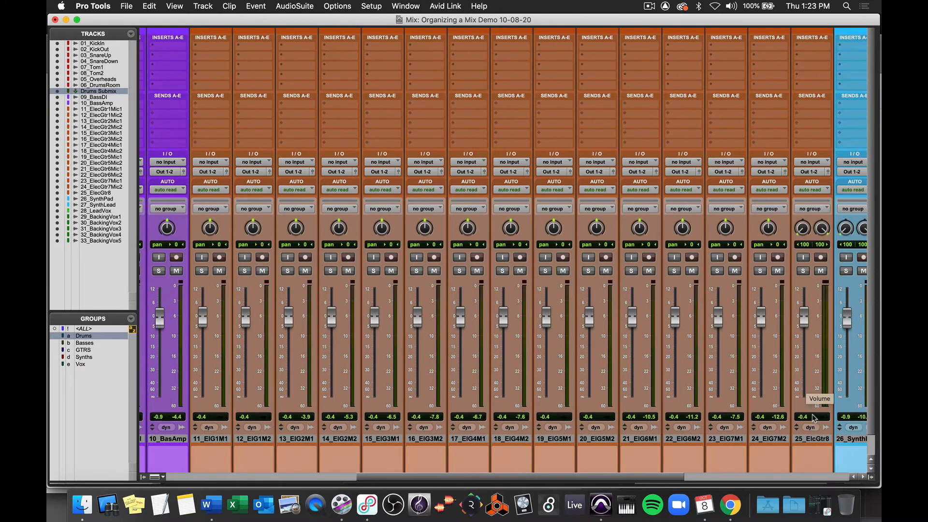
{"action": "left_click", "coordinate": [815, 440]}
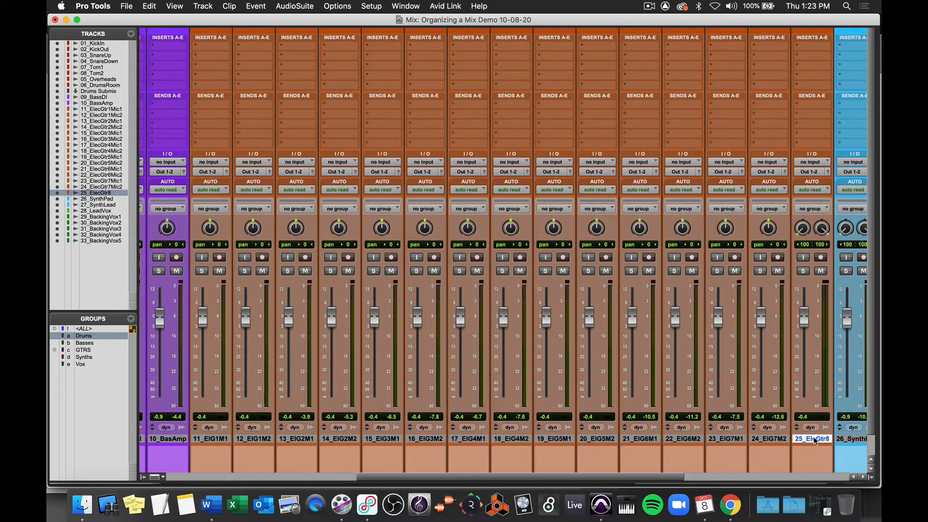
{"action": "key", "text": "super+shift+n"}
{"action": "key", "text": "super+Down"}
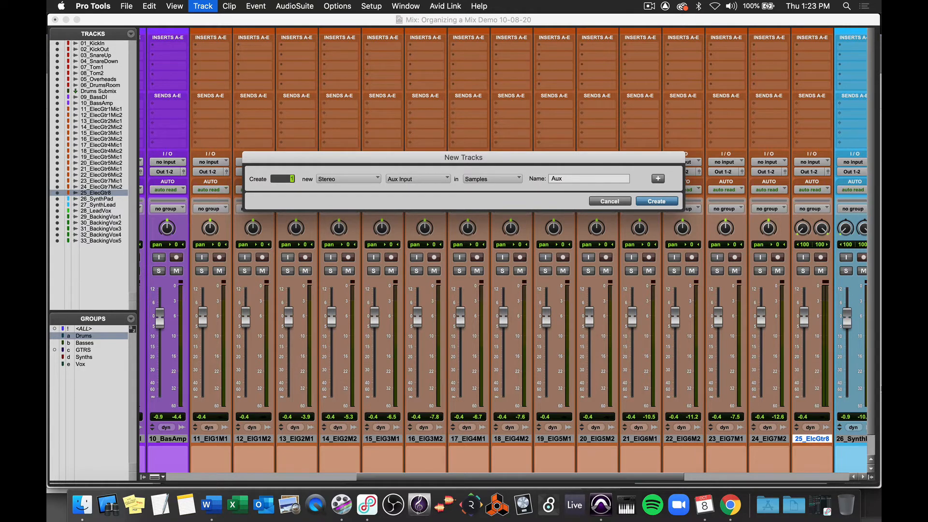
{"action": "double_click", "coordinate": [565, 178]}
{"action": "type", "text": "GTRS Submi"}
{"action": "key", "text": "Return"}
{"action": "scroll", "coordinate": [598, 210], "scroll_direction": "right", "scroll_amount": 3}
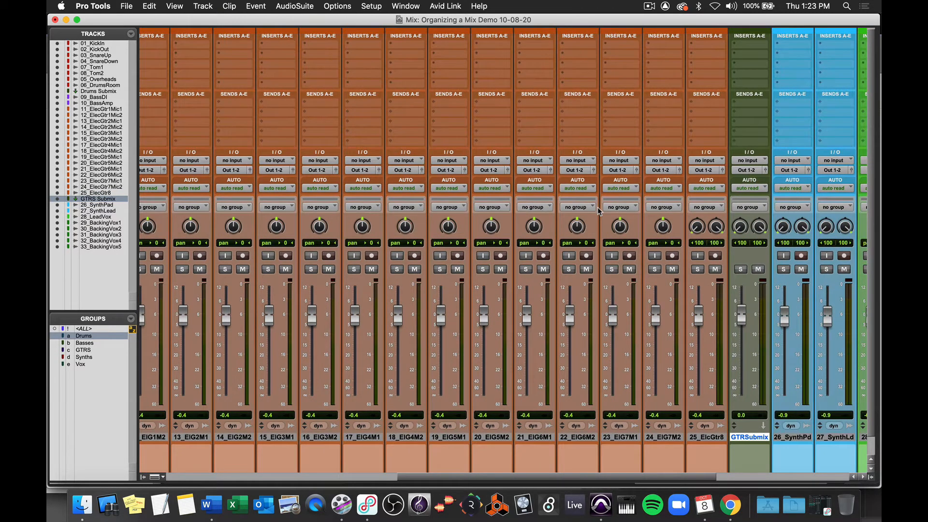
Step: Select the guitar tracks 11_ElecGtr1Mic1 through 25_ElcGtr8 and route all their outputs to the GTRS Submix track
{"action": "scroll", "coordinate": [599, 209], "scroll_direction": "left", "scroll_amount": 2}
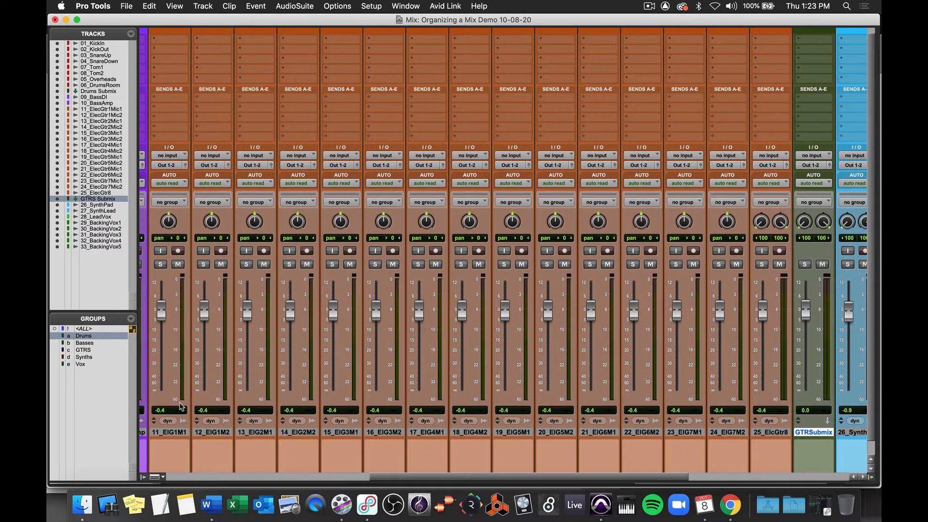
{"action": "left_click", "coordinate": [171, 433]}
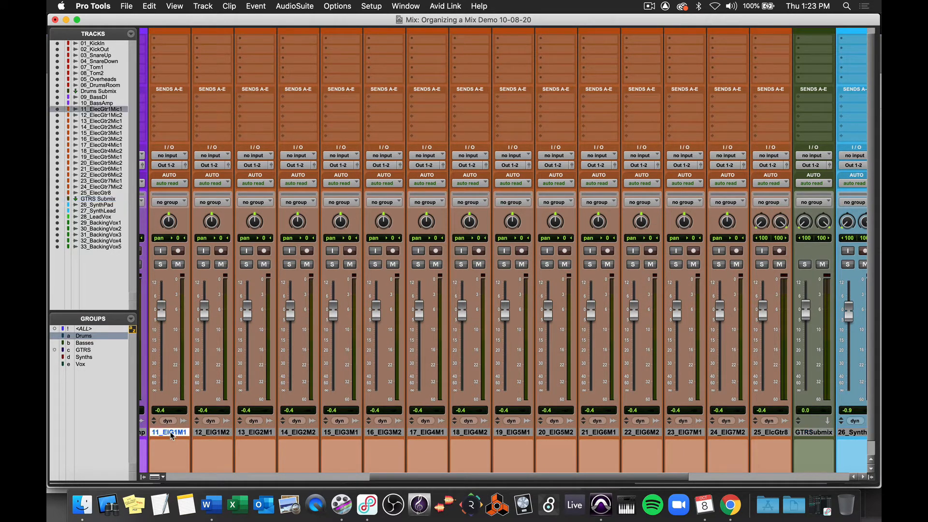
{"action": "left_click", "coordinate": [768, 434], "text": "shift"}
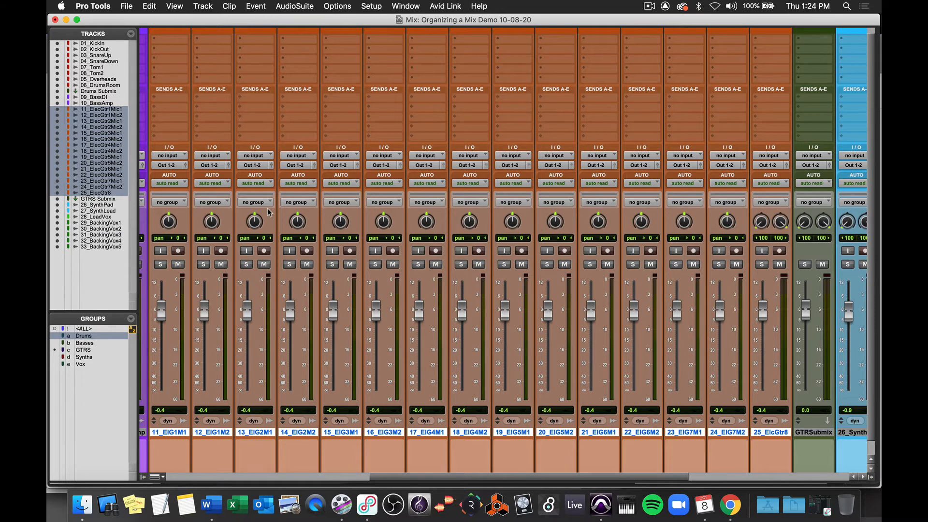
{"action": "left_click", "coordinate": [164, 166], "text": "alt+shift"}
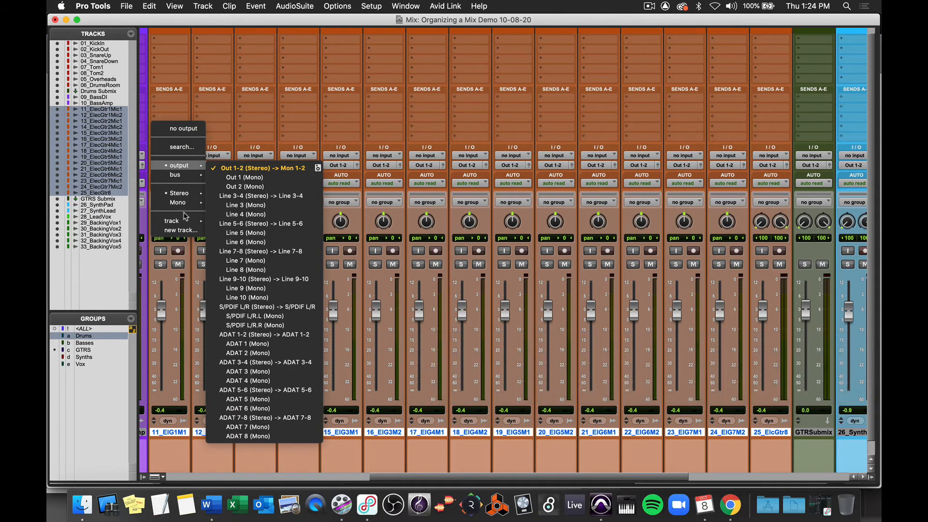
{"action": "mouse_move", "coordinate": [185, 221]}
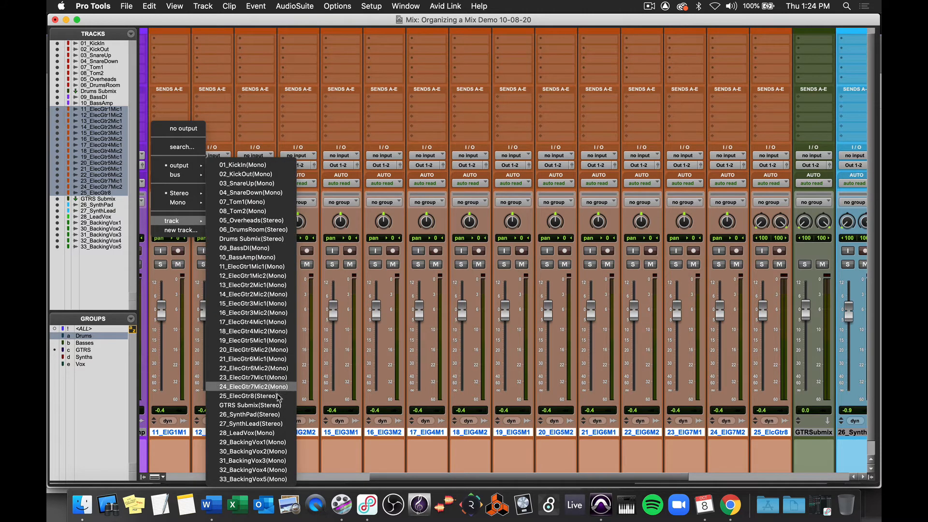
{"action": "left_click", "coordinate": [284, 406]}
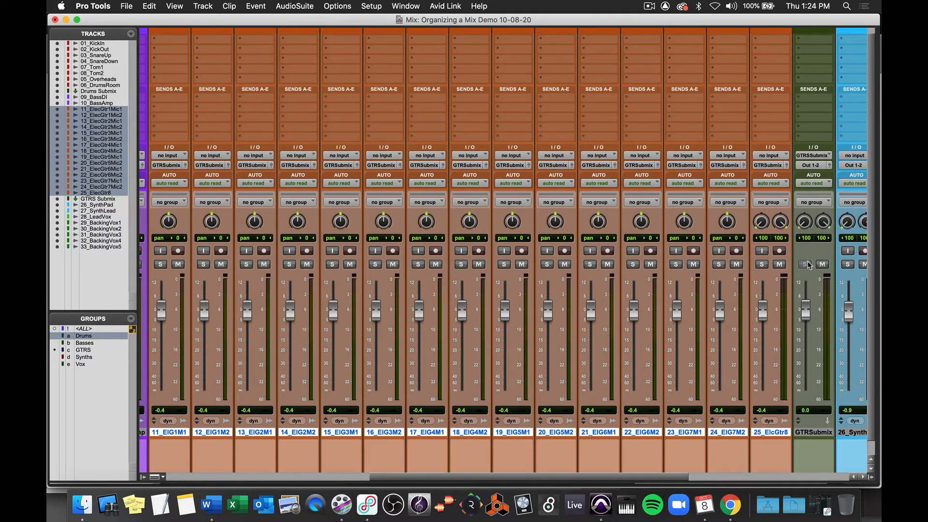
Step: Activate the GTRS group, solo the guitar tracks and start playback
{"action": "left_click_drag", "start_coordinate": [808, 312], "coordinate": [806, 345]}
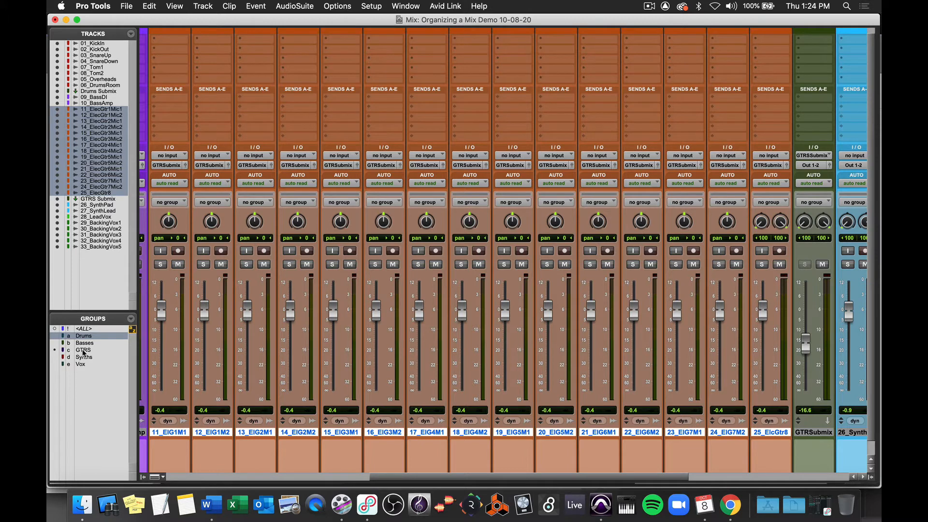
{"action": "left_click", "coordinate": [84, 351]}
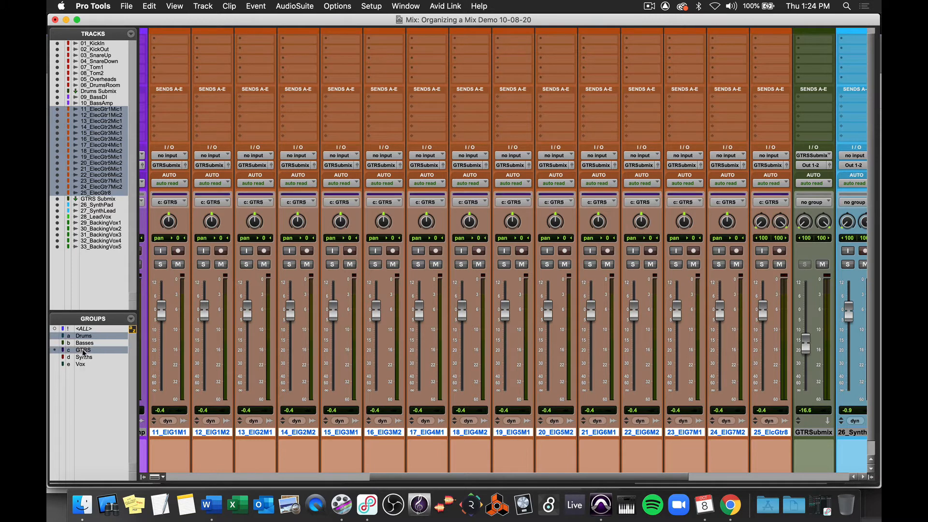
{"action": "left_click", "coordinate": [591, 264]}
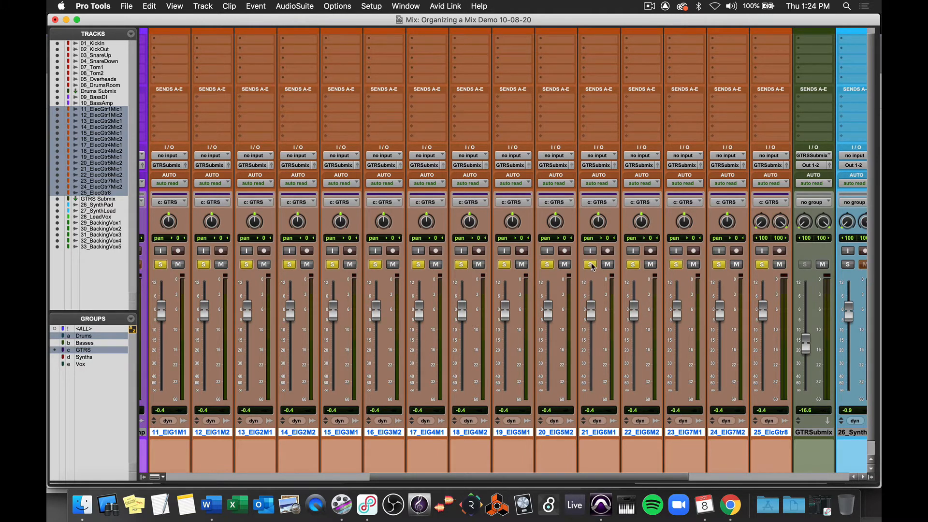
{"action": "key", "text": "space"}
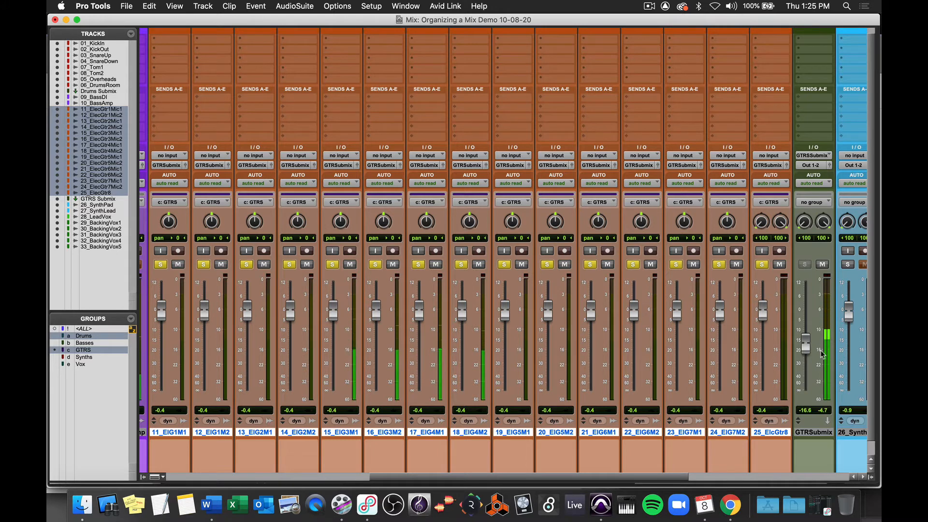
Step: Restart playback from about 0:57 and lower the GTRS Submix fader to about -29.3 dB
{"action": "left_click_drag", "start_coordinate": [805, 347], "coordinate": [804, 328]}
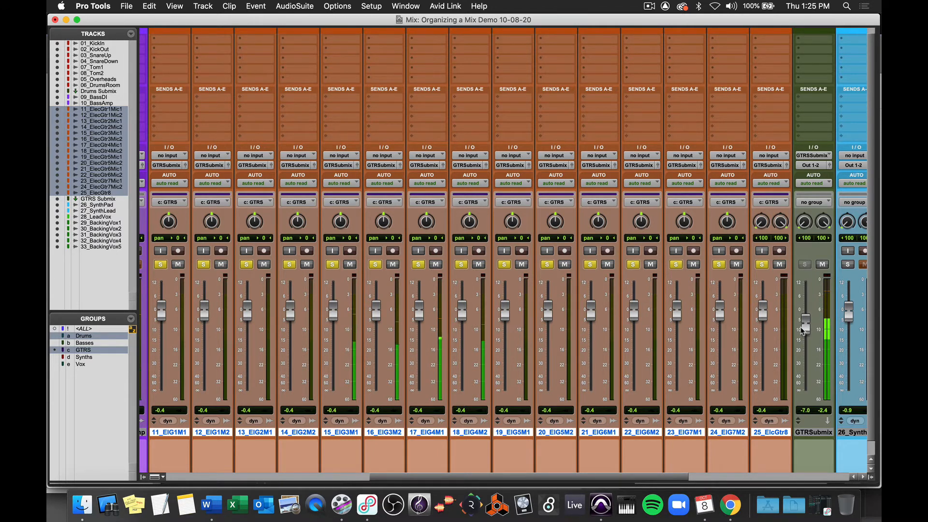
{"action": "key", "text": "super+equal"}
{"action": "scroll", "coordinate": [801, 331], "scroll_direction": "down", "scroll_amount": 10}
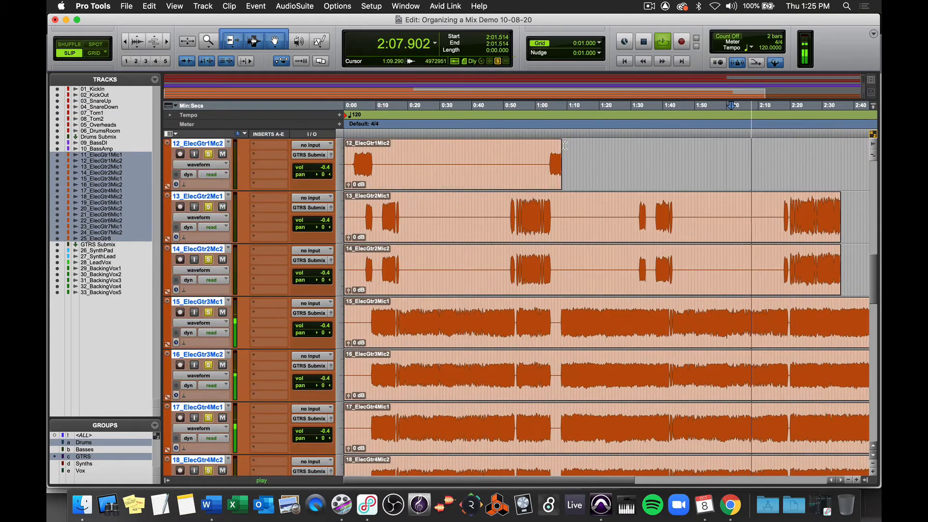
{"action": "key", "text": "space"}
{"action": "left_click", "coordinate": [527, 201]}
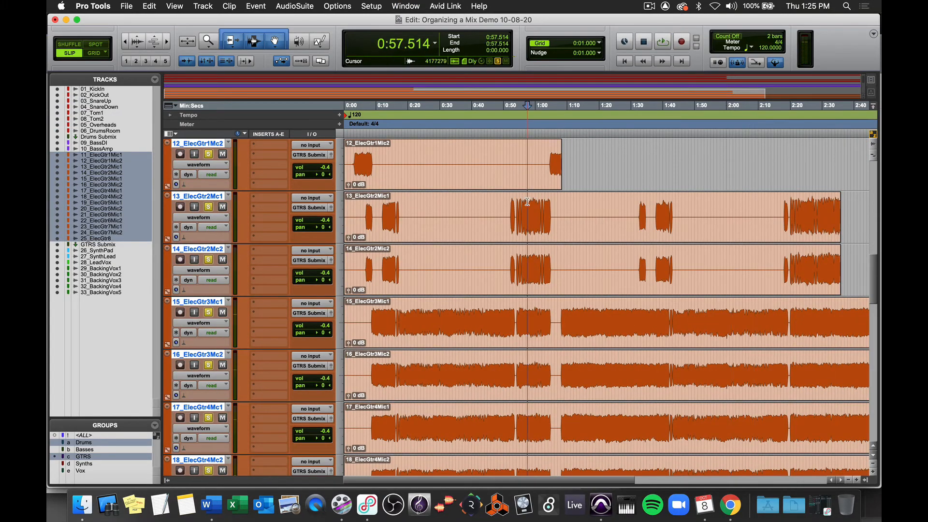
{"action": "key", "text": "space"}
{"action": "key", "text": "super+equal"}
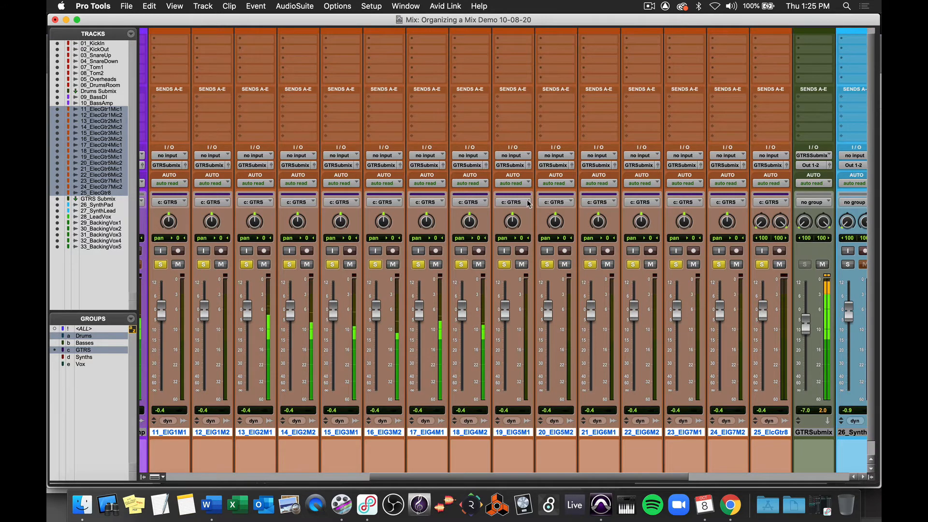
{"action": "left_click_drag", "start_coordinate": [805, 323], "coordinate": [813, 366]}
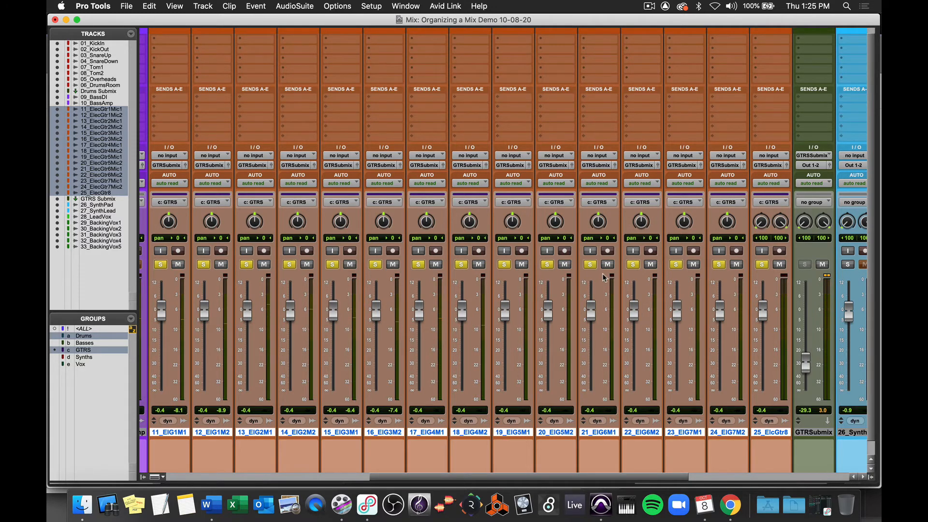
Step: Create a new stereo Aux Input track named Bass Submix after 10_BassAmp
{"action": "scroll", "coordinate": [603, 277], "scroll_direction": "left", "scroll_amount": 3}
{"action": "scroll", "coordinate": [603, 277], "scroll_direction": "left", "scroll_amount": 7}
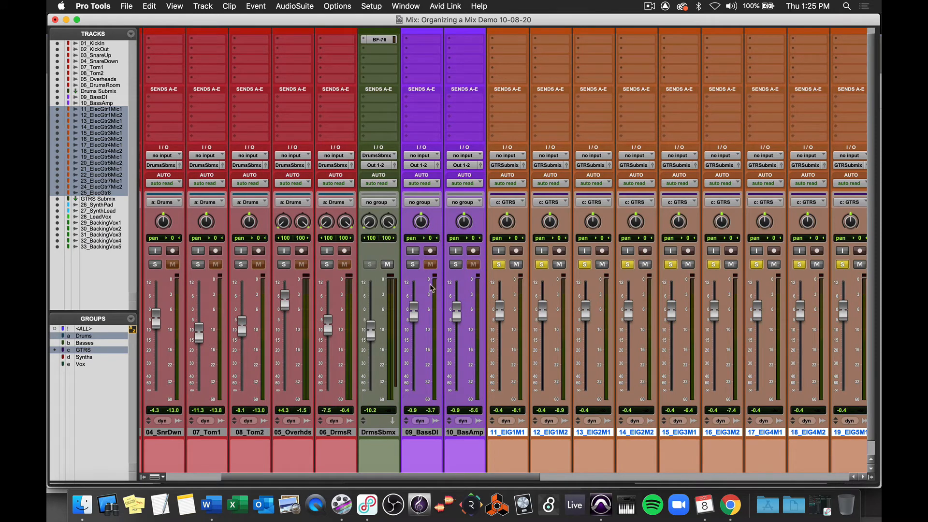
{"action": "scroll", "coordinate": [472, 279], "scroll_direction": "right", "scroll_amount": 20}
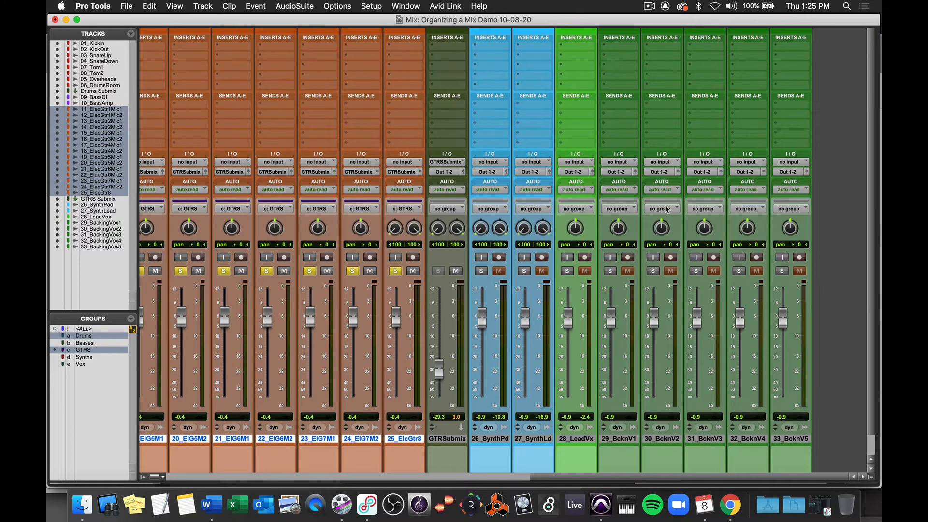
{"action": "scroll", "coordinate": [666, 209], "scroll_direction": "down", "scroll_amount": 2}
{"action": "scroll", "coordinate": [667, 209], "scroll_direction": "left", "scroll_amount": 10}
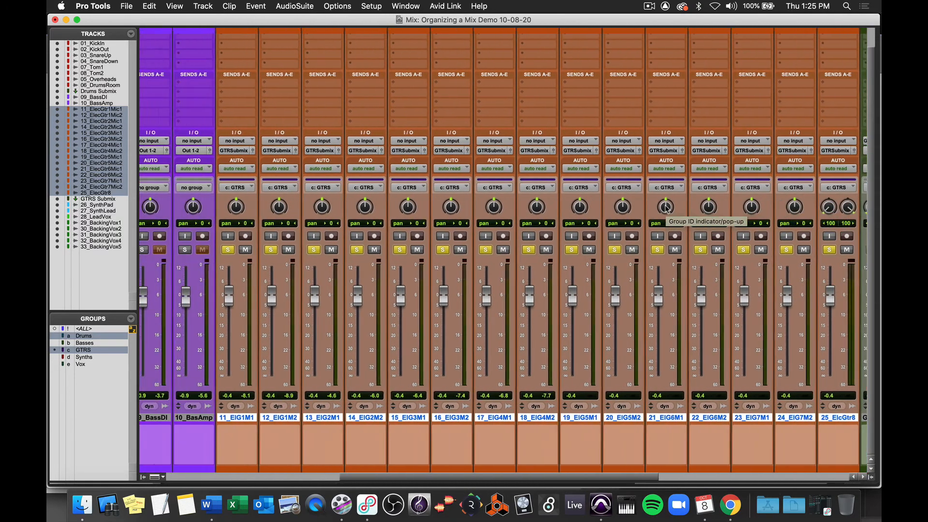
{"action": "scroll", "coordinate": [667, 209], "scroll_direction": "left", "scroll_amount": 7}
{"action": "left_click", "coordinate": [493, 418]}
{"action": "key", "text": "super+shift+n"}
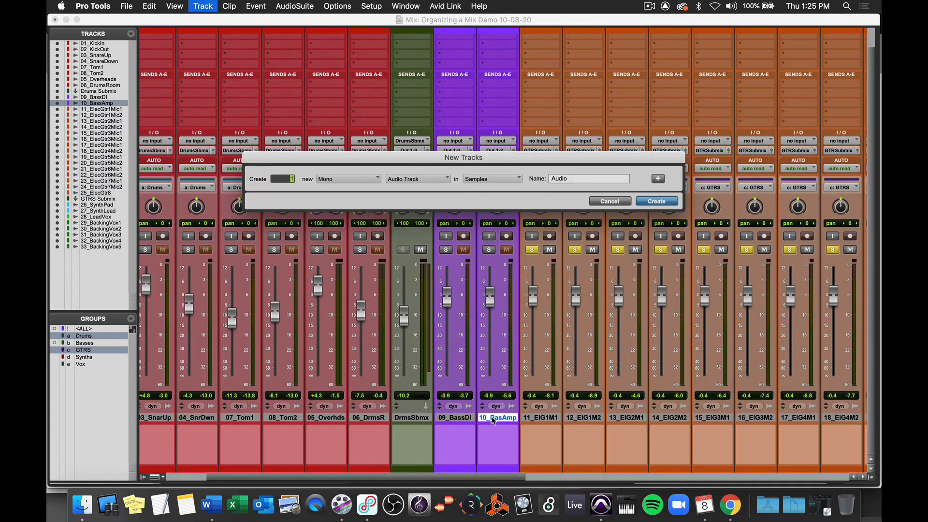
{"action": "key", "text": "super+Right"}
{"action": "key", "text": "super+Down"}
{"action": "key", "text": "Return"}
{"action": "double_click", "coordinate": [552, 419]}
{"action": "type", "text": "Bass Submix"}
{"action": "key", "text": "Return"}
Step: Route the outputs of 09_BassDI and 10_BassAmp to the Bass Submix track
{"action": "left_click", "coordinate": [532, 250], "text": "super"}
{"action": "left_click", "coordinate": [455, 153]}
{"action": "mouse_move", "coordinate": [464, 207]}
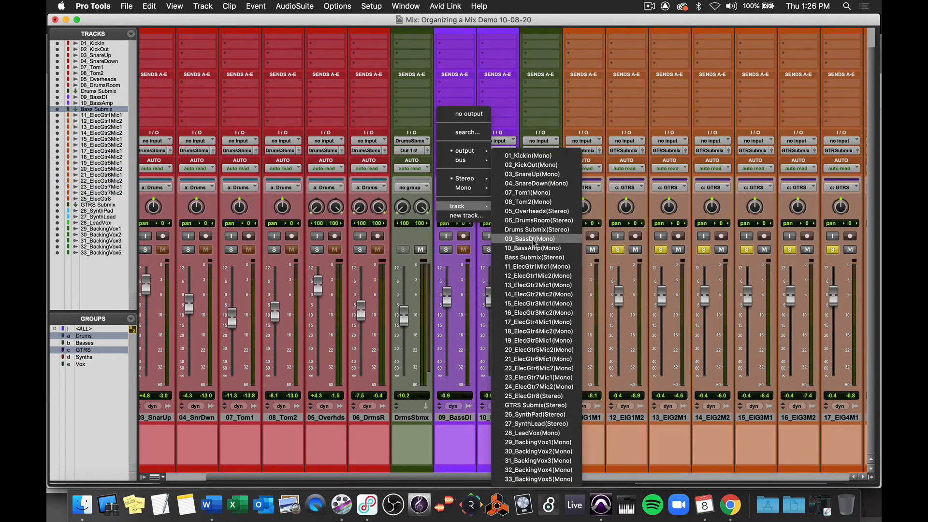
{"action": "left_click", "coordinate": [534, 257]}
{"action": "left_click", "coordinate": [498, 151]}
{"action": "left_click", "coordinate": [462, 169]}
{"action": "left_click", "coordinate": [498, 152]}
{"action": "left_click", "coordinate": [578, 257]}
{"action": "left_click", "coordinate": [574, 250]}
Step: Create a new stereo Aux Input track named Synth Submix after 27_SynthLead
{"action": "scroll", "coordinate": [575, 250], "scroll_direction": "right", "scroll_amount": 7}
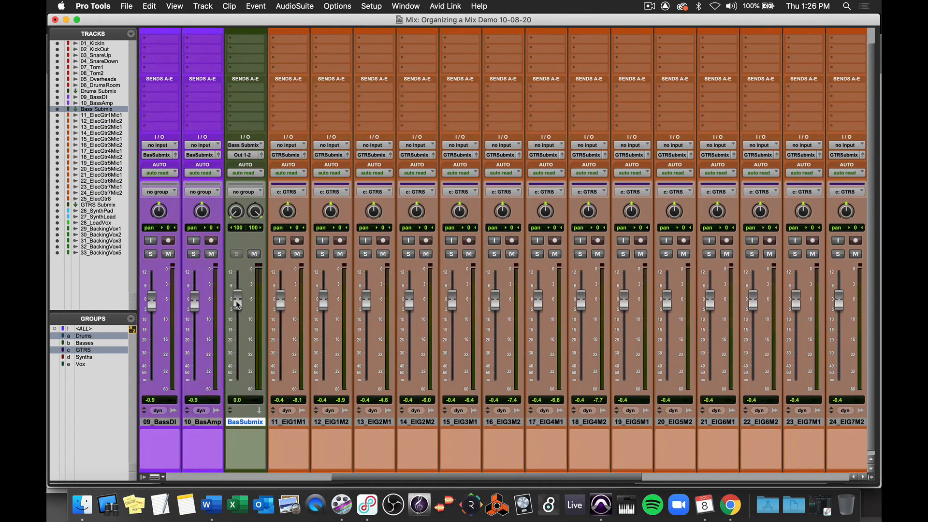
{"action": "scroll", "coordinate": [236, 305], "scroll_direction": "right", "scroll_amount": 10}
{"action": "left_click", "coordinate": [490, 438]}
{"action": "left_click", "coordinate": [534, 438], "text": "shift"}
{"action": "key", "text": "super+shift+n"}
{"action": "key", "text": "super+Right"}
{"action": "key", "text": "super+Down"}
{"action": "key", "text": "Tab"}
{"action": "type", "text": "Synth Submix"}
{"action": "key", "text": "Return"}
Step: Select 26_SynthPad and 27_SynthLead and route their outputs to the Synth Submix track
{"action": "left_click", "coordinate": [491, 439]}
{"action": "left_click", "coordinate": [540, 439], "text": "shift"}
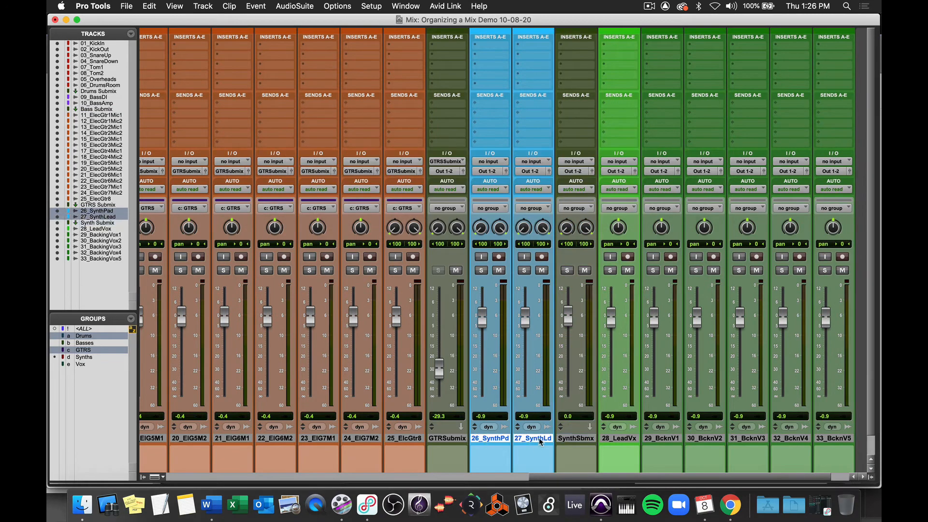
{"action": "left_click", "coordinate": [489, 171], "text": "alt+shift"}
{"action": "mouse_move", "coordinate": [493, 226]}
{"action": "left_click", "coordinate": [574, 303]}
Step: Create a new stereo Aux Input track named Vox Submix after 33_BackingVox5
{"action": "left_click", "coordinate": [576, 439]}
{"action": "left_click", "coordinate": [781, 439], "text": "shift"}
{"action": "key", "text": "super+shift+n"}
{"action": "key", "text": "super+Right"}
{"action": "key", "text": "super+Down"}
{"action": "key", "text": "Return"}
{"action": "double_click", "coordinate": [834, 439]}
{"action": "type", "text": "Vox "}
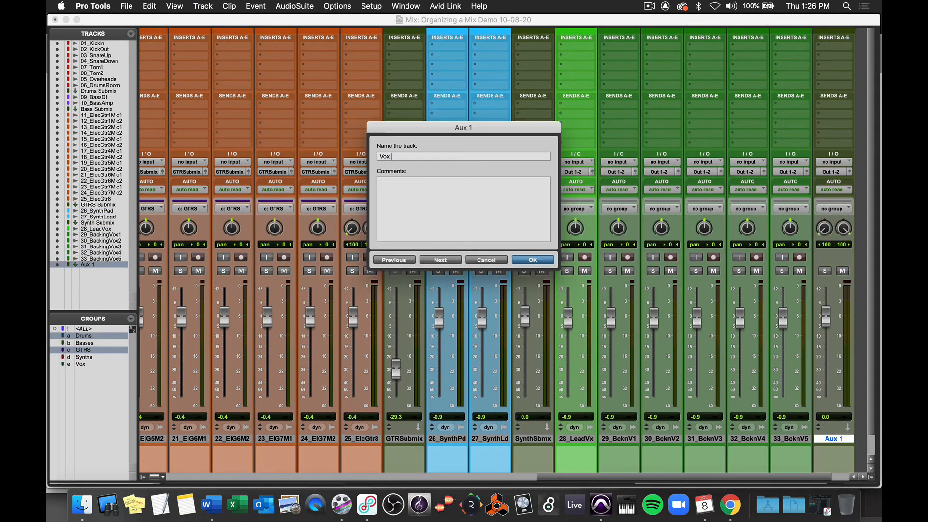
{"action": "type", "text": "Submix"}
{"action": "key", "text": "Return"}
Step: Select 28_LeadVox through 33_BackingVox5 and route their outputs to the Vox Submix track
{"action": "left_click", "coordinate": [576, 439]}
{"action": "left_click", "coordinate": [791, 439], "text": "shift"}
{"action": "left_click", "coordinate": [575, 172], "text": "alt+shift"}
{"action": "left_click", "coordinate": [693, 353]}
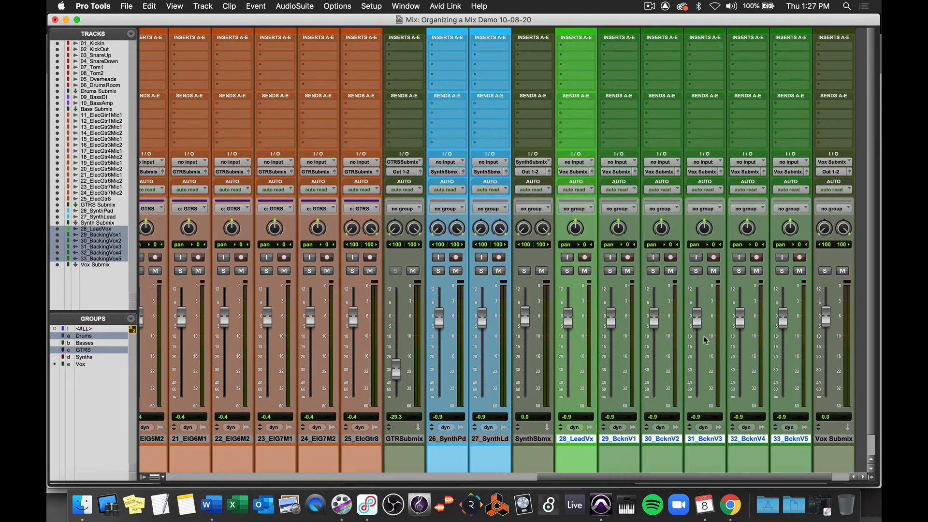
Step: Color the Drums Submix and Bass Submix tracks yellow
{"action": "scroll", "coordinate": [705, 340], "scroll_direction": "left", "scroll_amount": 15}
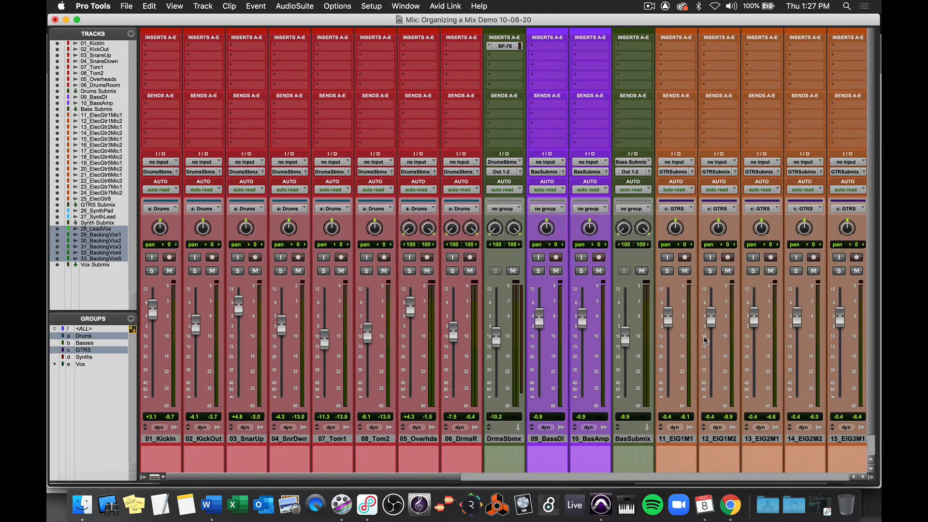
{"action": "scroll", "coordinate": [705, 340], "scroll_direction": "down", "scroll_amount": 3}
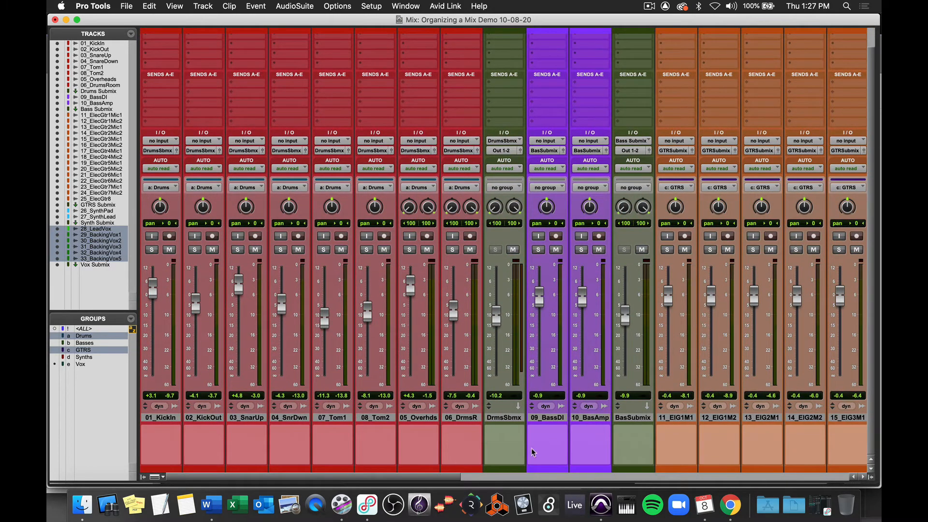
{"action": "double_click", "coordinate": [508, 471]}
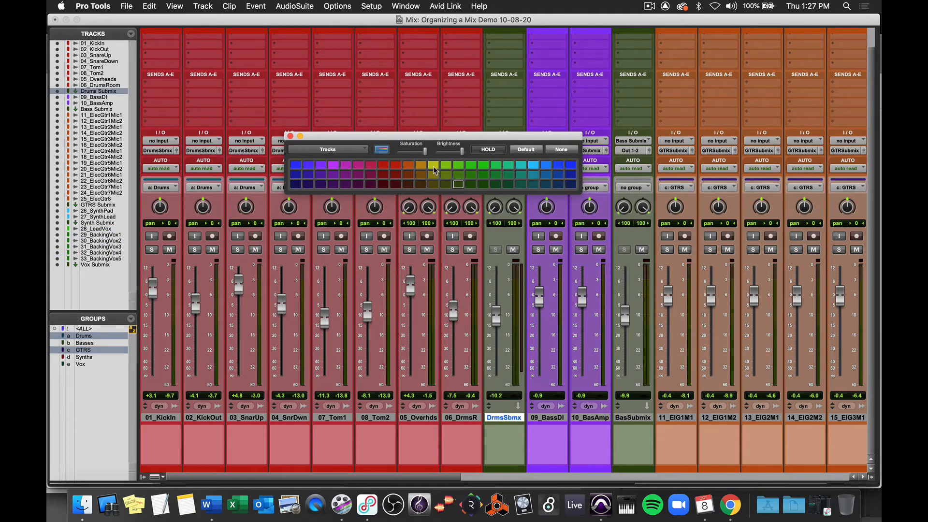
{"action": "left_click", "coordinate": [435, 170]}
{"action": "left_click", "coordinate": [624, 444]}
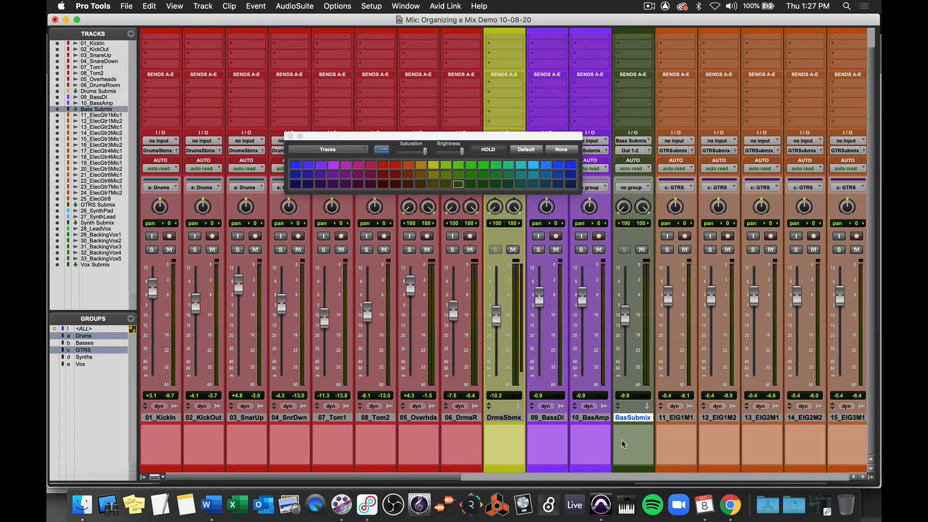
{"action": "left_click", "coordinate": [434, 165]}
Step: Color the GTRS Submix, Synth Submix and Vox Submix tracks yellow as well
{"action": "scroll", "coordinate": [553, 340], "scroll_direction": "right", "scroll_amount": 10}
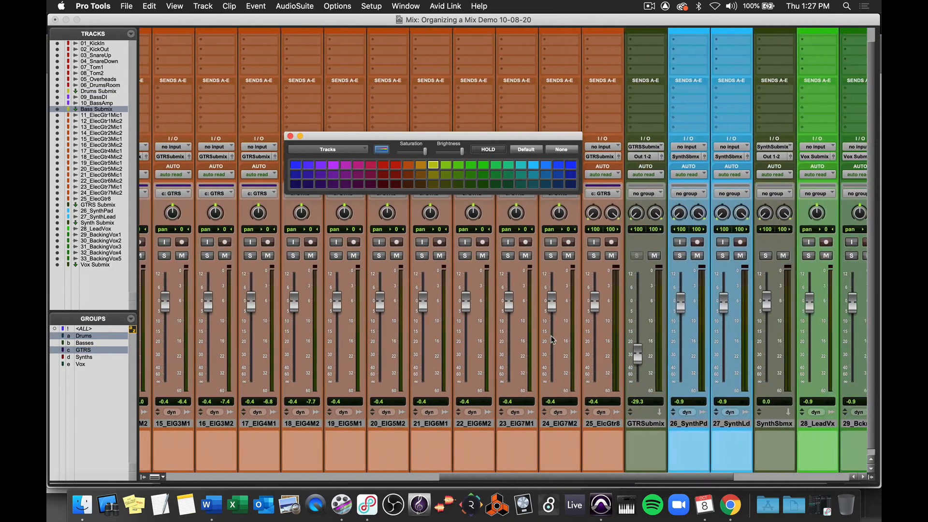
{"action": "scroll", "coordinate": [551, 339], "scroll_direction": "right", "scroll_amount": 3}
{"action": "left_click", "coordinate": [575, 429]}
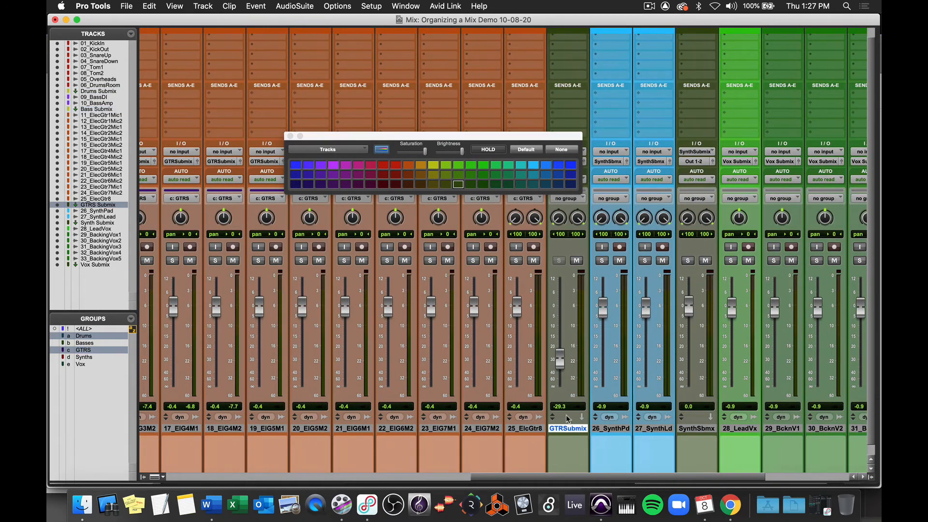
{"action": "left_click", "coordinate": [433, 165]}
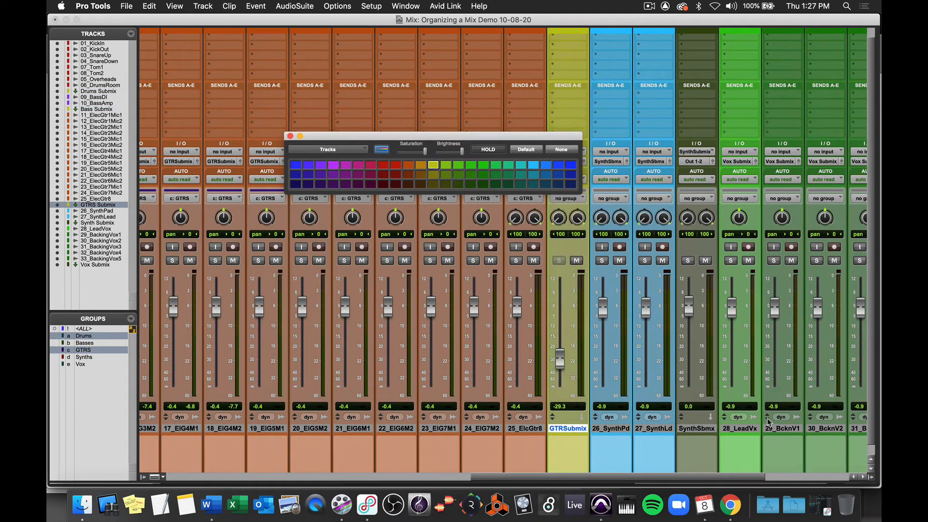
{"action": "left_click", "coordinate": [708, 428]}
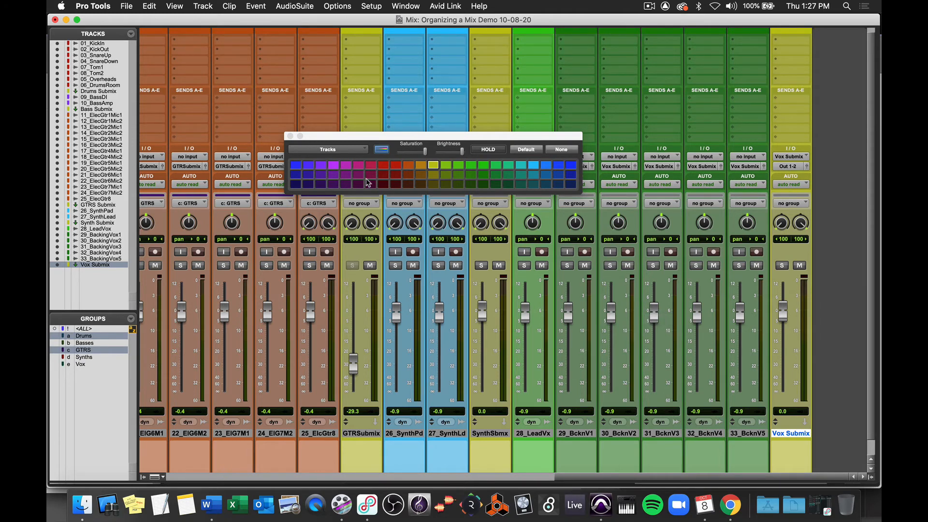
Step: Create a new stereo Aux Input track named Submix Master and color it yellow
{"action": "key", "text": "super+shift+n"}
{"action": "key", "text": "super+Down"}
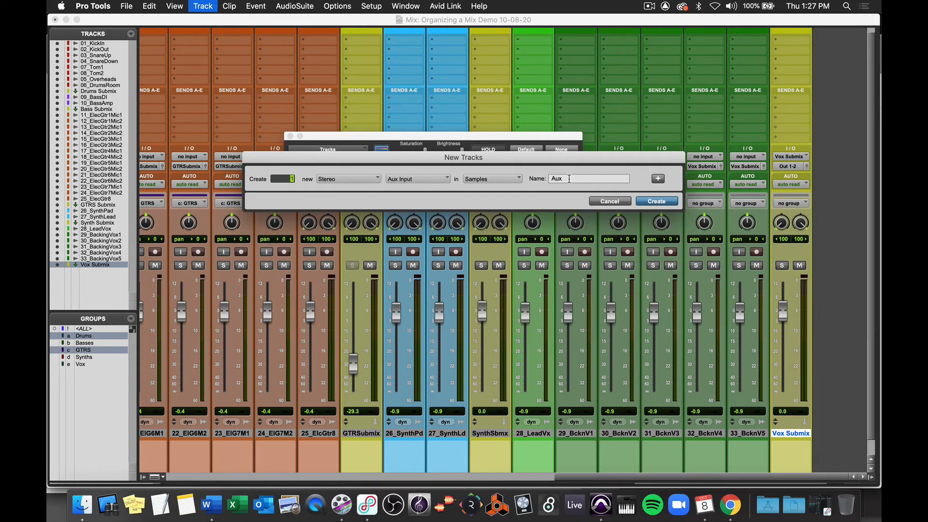
{"action": "key", "text": "Tab"}
{"action": "type", "text": "S"}
{"action": "key", "text": "Return"}
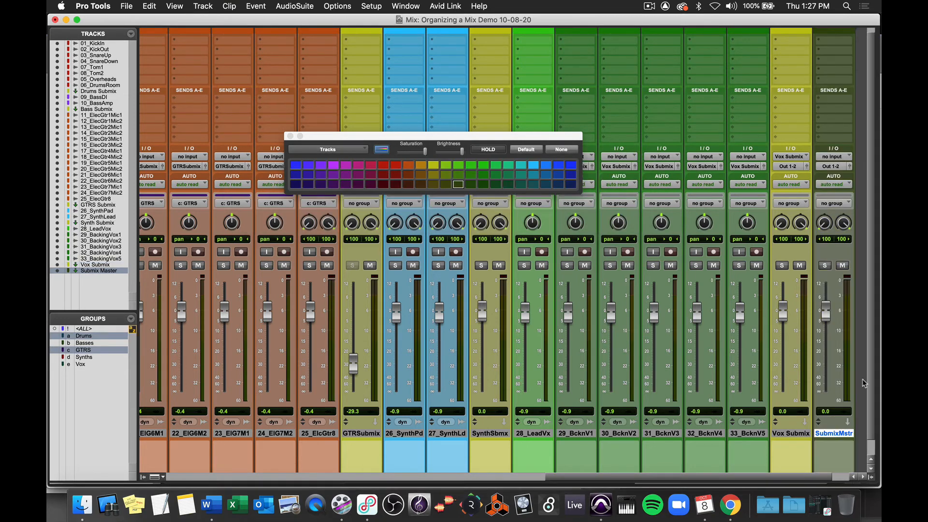
{"action": "left_click", "coordinate": [433, 166]}
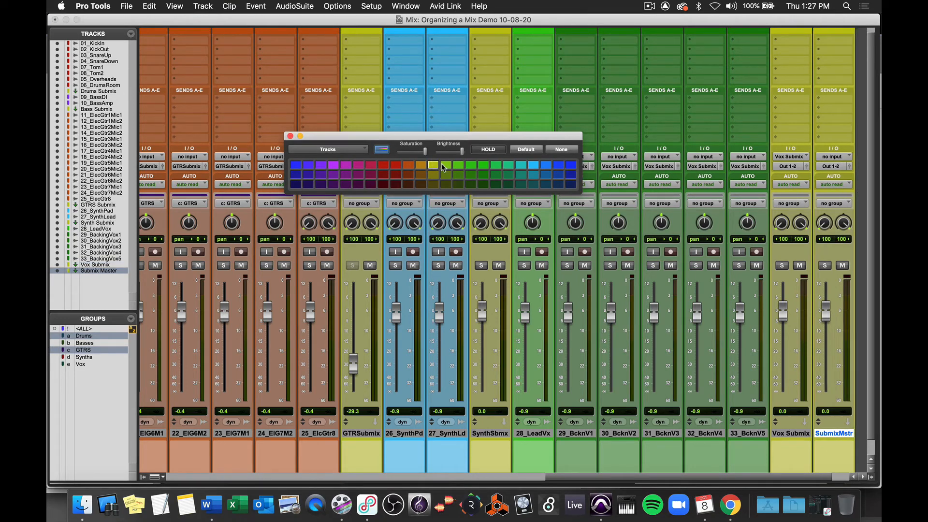
Step: Close the color palette and route the GTRS Submix track's output to the Submix Master track
{"action": "left_click", "coordinate": [291, 136]}
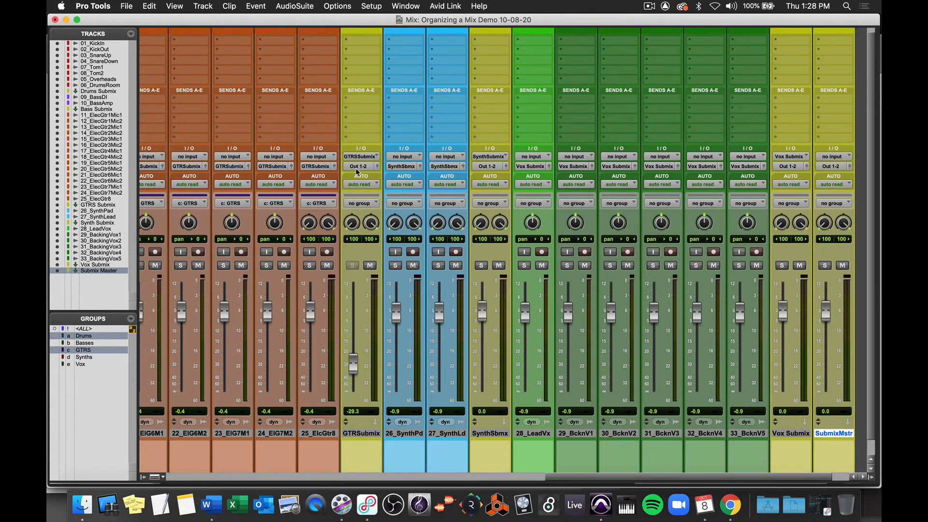
{"action": "left_click", "coordinate": [359, 167]}
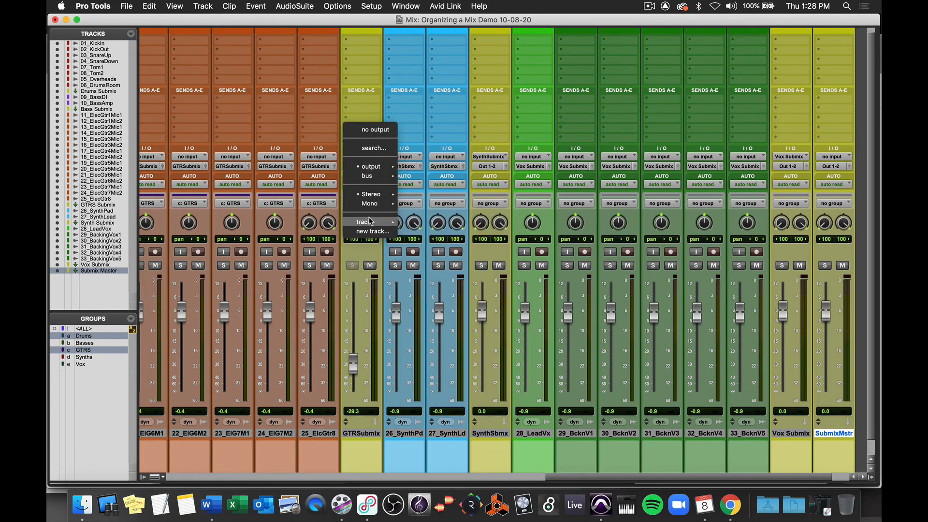
{"action": "mouse_move", "coordinate": [370, 222]}
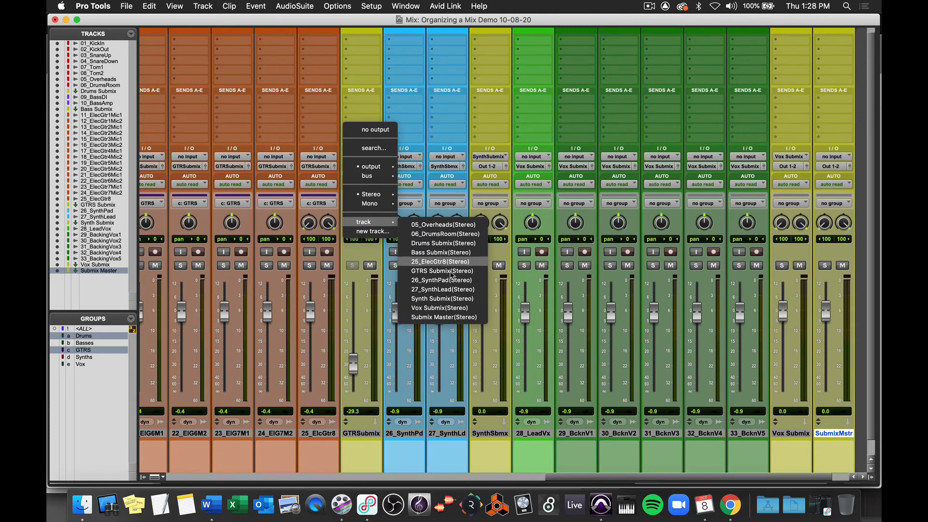
{"action": "left_click", "coordinate": [451, 317]}
Step: Route the Synth Submix track's output to the Submix Master track
{"action": "left_click", "coordinate": [489, 166]}
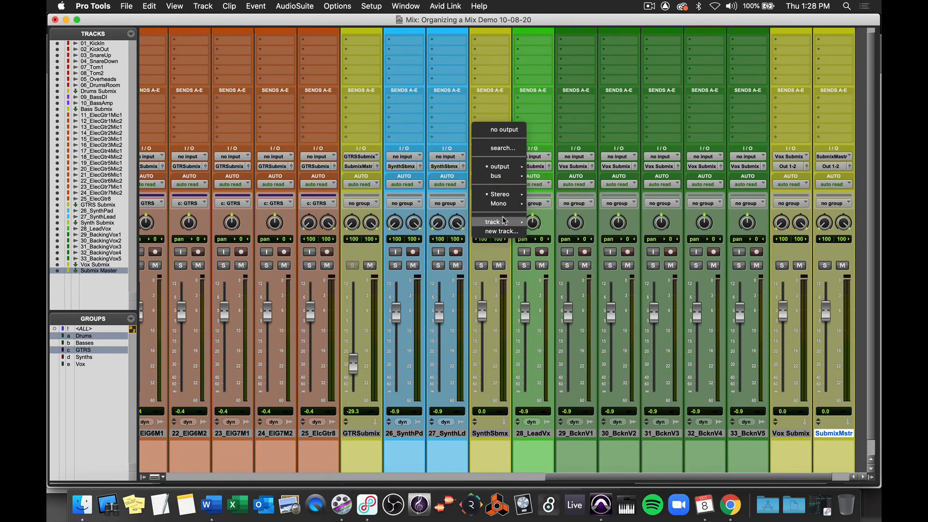
{"action": "mouse_move", "coordinate": [503, 220]}
{"action": "left_click", "coordinate": [554, 317]}
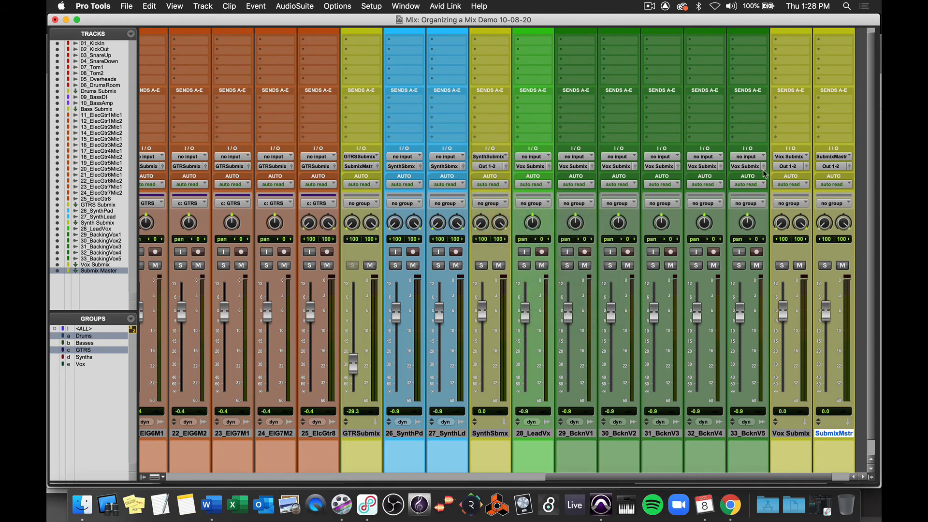
Step: Route the Vox Submix, Bass Submix and Drums Submix outputs to the Submix Master track
{"action": "left_click", "coordinate": [790, 168]}
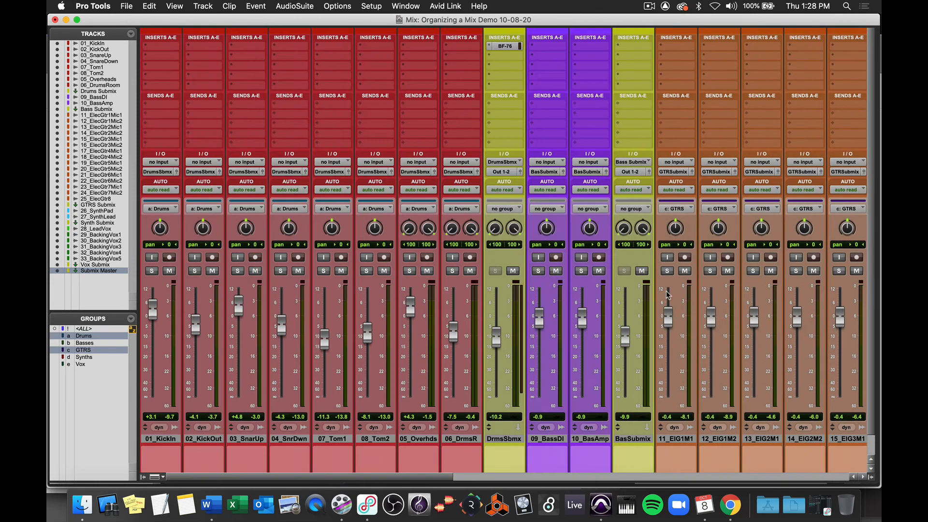
{"action": "left_click", "coordinate": [633, 171]}
{"action": "left_click", "coordinate": [726, 326]}
{"action": "left_click", "coordinate": [503, 172]}
{"action": "left_click", "coordinate": [595, 326]}
Step: Make the Vox Submix, Submix Master and Synth Submix tracks solo safe
{"action": "scroll", "coordinate": [483, 293], "scroll_direction": "right", "scroll_amount": 20}
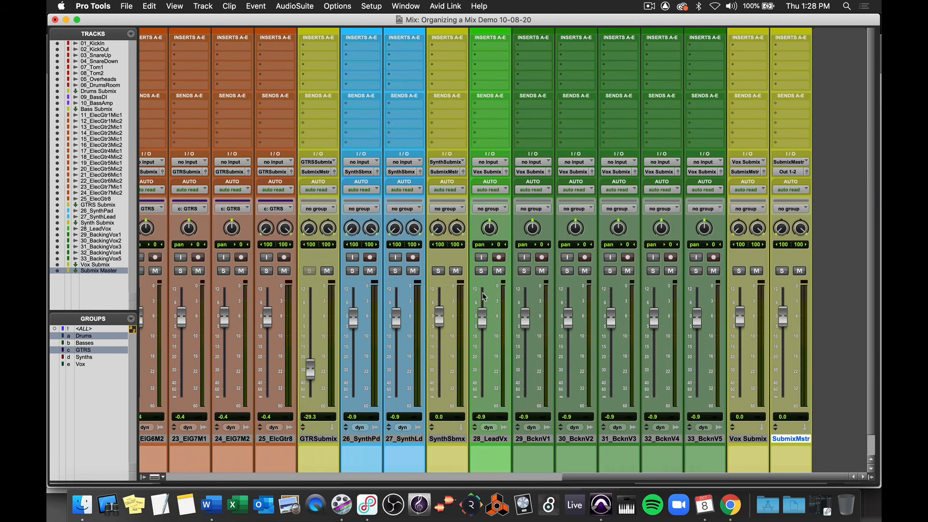
{"action": "left_click", "coordinate": [739, 272], "text": "super"}
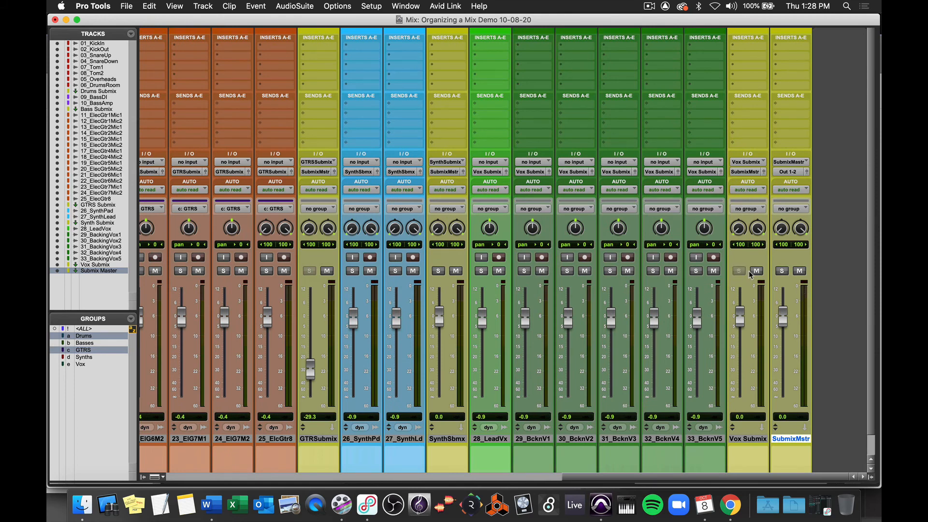
{"action": "left_click", "coordinate": [782, 271], "text": "super"}
{"action": "left_click", "coordinate": [438, 271], "text": "super"}
Step: Create a new Master Fader track at the end of the mix
{"action": "scroll", "coordinate": [439, 274], "scroll_direction": "left", "scroll_amount": 15}
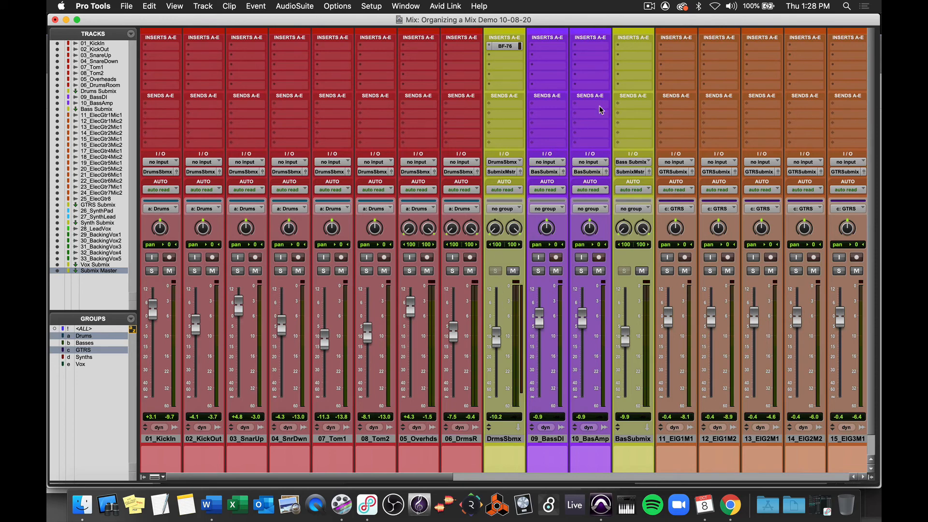
{"action": "scroll", "coordinate": [574, 297], "scroll_direction": "right", "scroll_amount": 15}
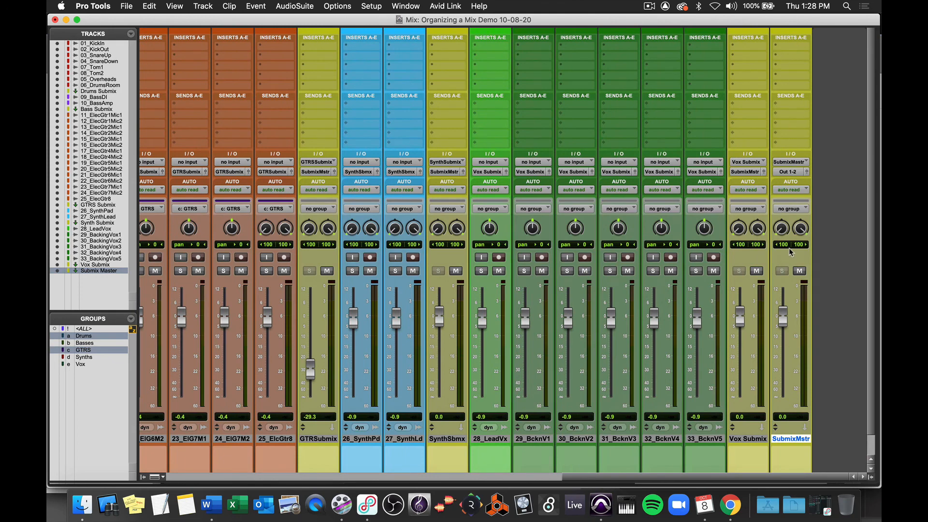
{"action": "key", "text": "super+shift+n"}
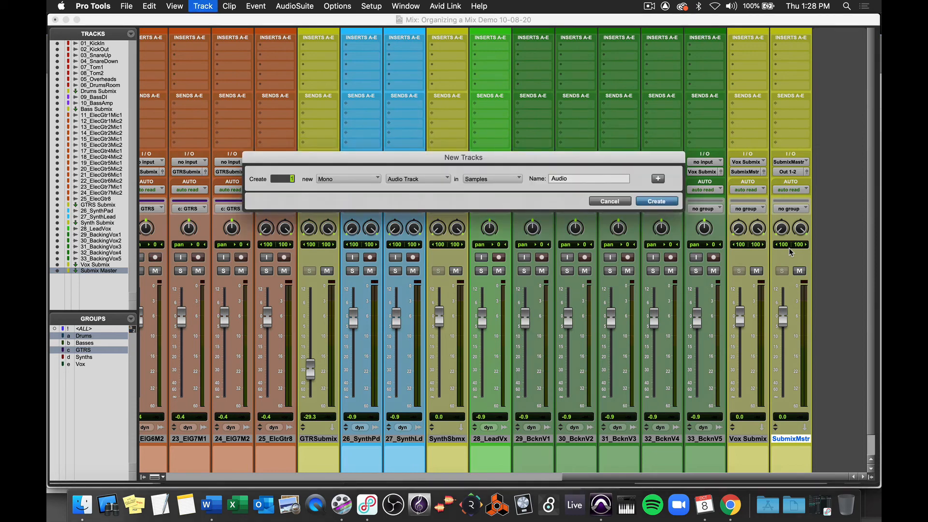
{"action": "key", "text": "super+Down"}
{"action": "key", "text": "super+Down"}
{"action": "key", "text": "super+Down"}
{"action": "key", "text": "Return"}
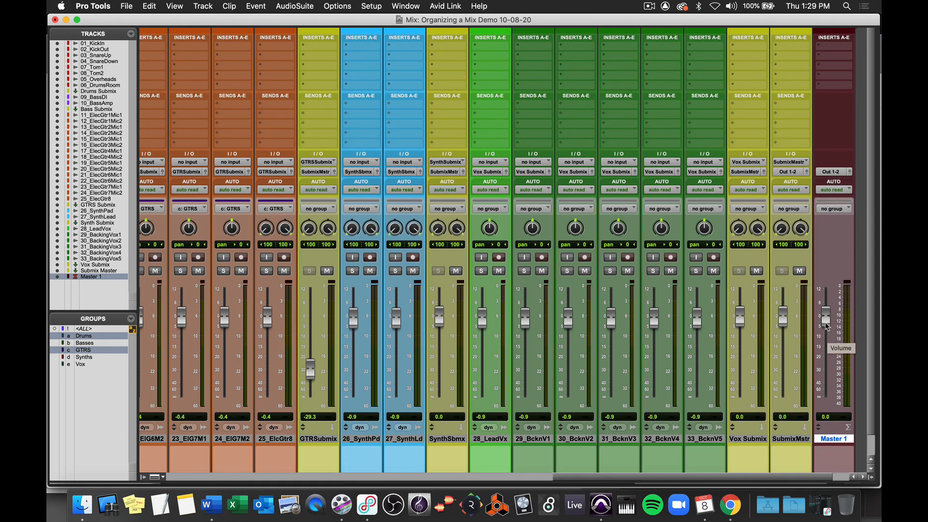
{"action": "mouse_move", "coordinate": [825, 317]}
{"action": "left_mouse_down"}
{"action": "mouse_move", "coordinate": [826, 340]}
{"action": "mouse_move", "coordinate": [824, 319]}
{"action": "left_mouse_up"}
{"action": "scroll", "coordinate": [824, 319], "scroll_direction": "right", "scroll_amount": 1}
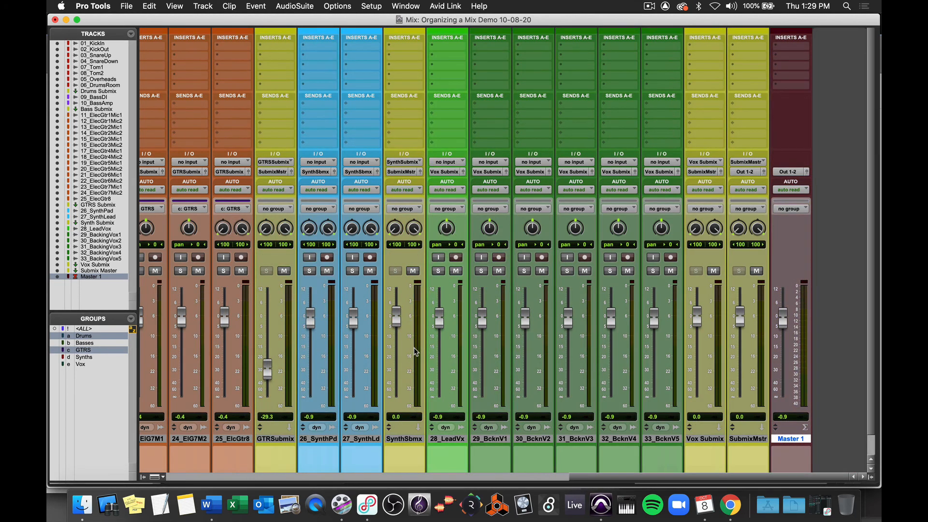